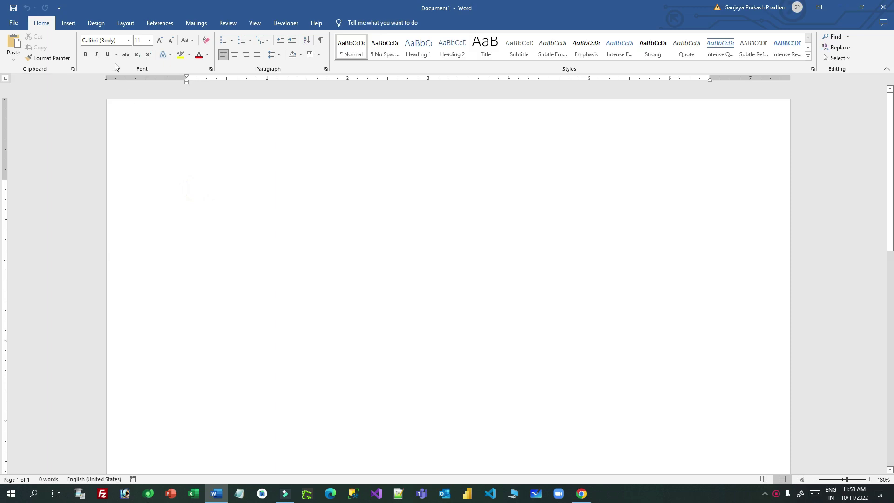
Insert a table with two columns and three rows, and narrow its first column
left_click(68, 23)
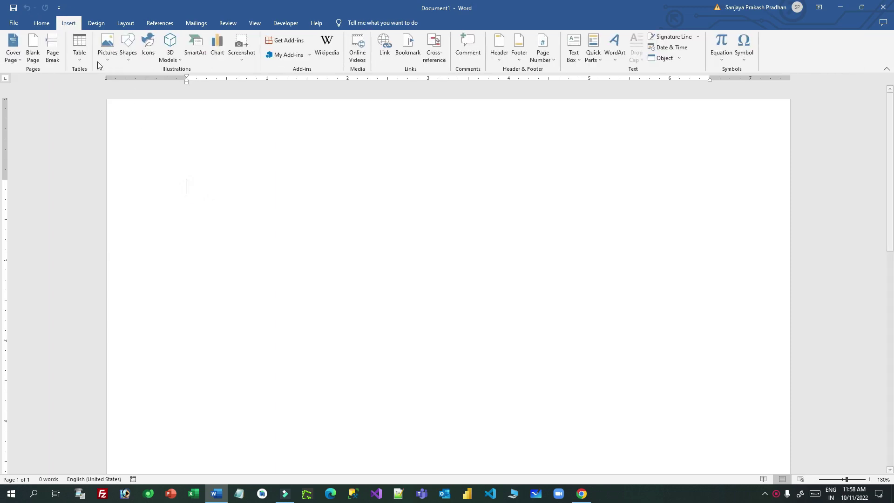
left_click(79, 50)
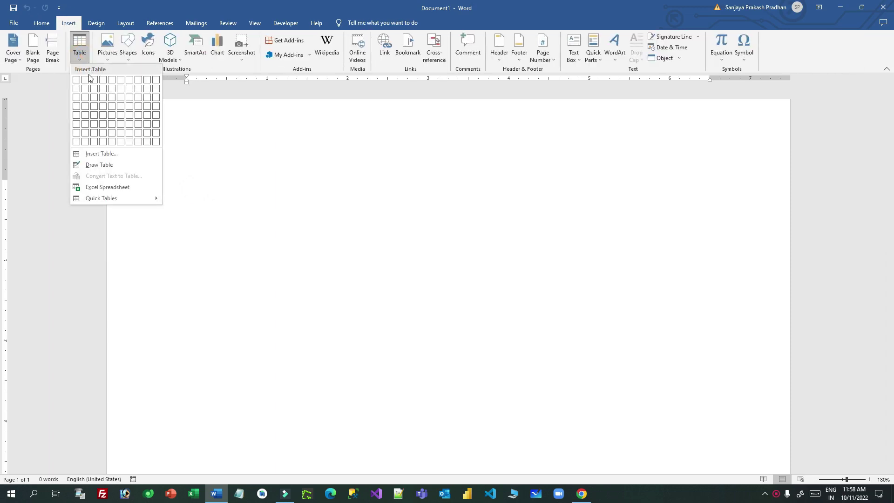
left_click(85, 98)
left_click(410, 202)
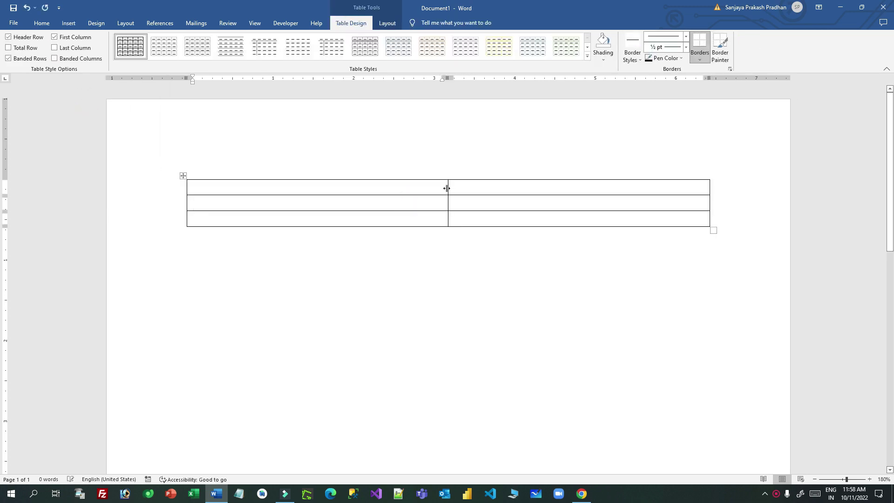
left_click_drag(448, 188, 373, 192)
Merge the two cells of the table's second row and make that row several lines taller
left_click_drag(291, 187, 409, 187)
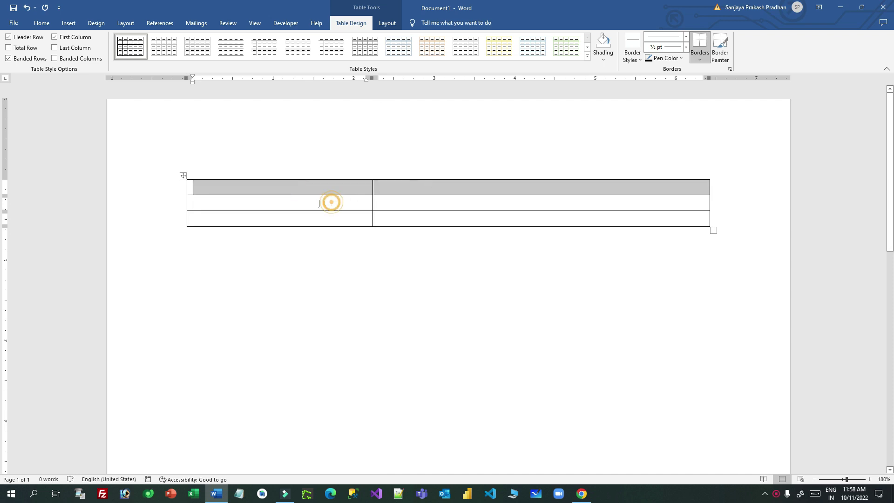
left_click_drag(329, 202, 418, 200)
right_click(416, 201)
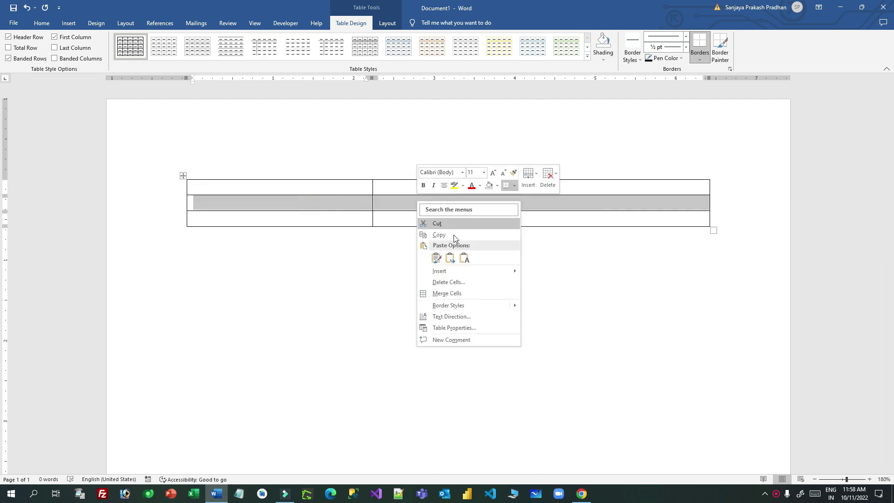
left_click(467, 293)
left_click_drag(372, 212, 373, 265)
left_click(402, 213)
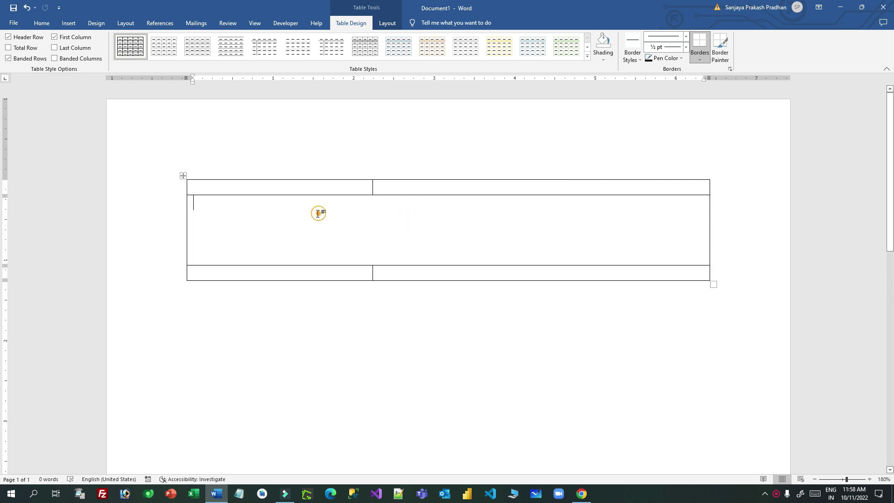
left_click(262, 185)
left_click_drag(314, 185, 393, 187)
right_click(392, 191)
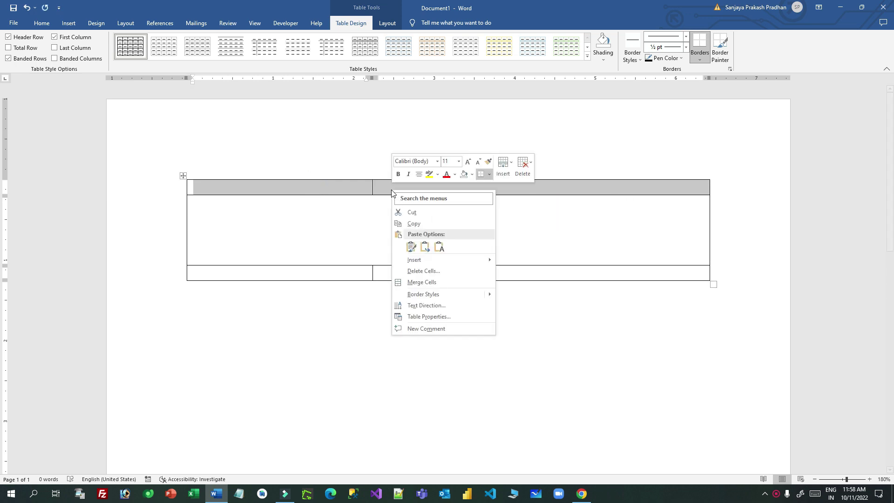
left_click(358, 218)
left_click(309, 218)
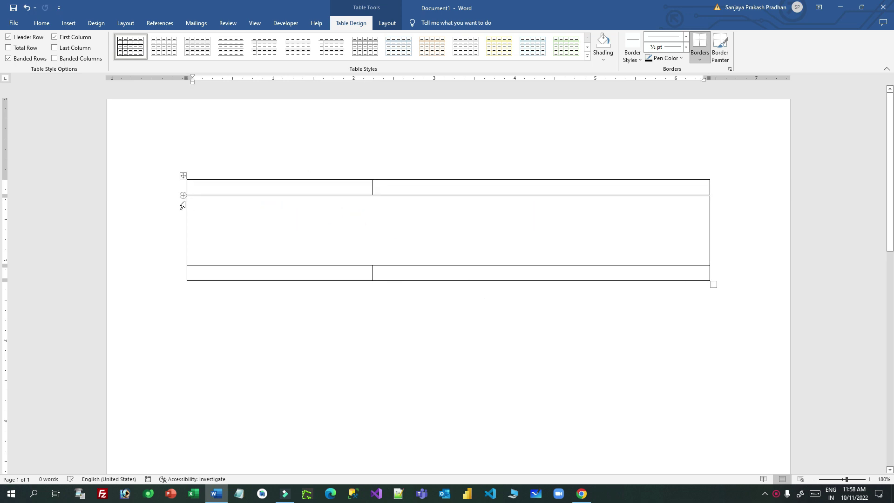
Shade the merged second row of the table with a light gold theme colour
left_click(182, 203)
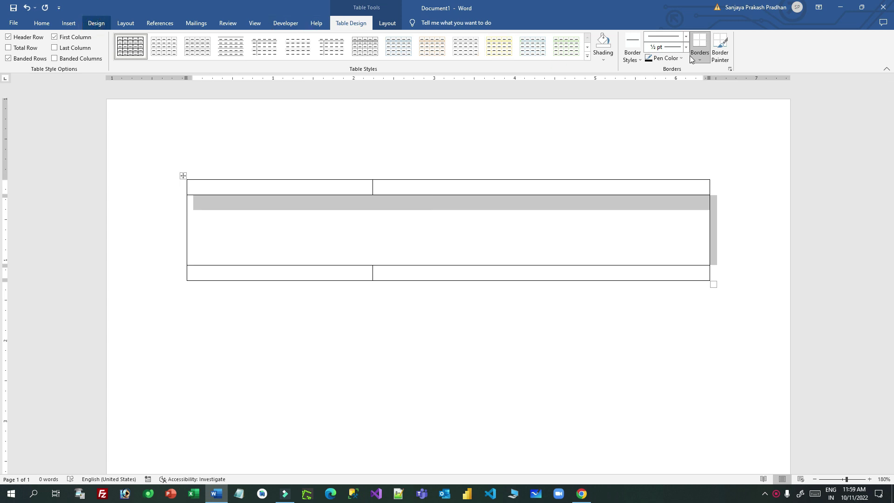
scroll(681, 55, "up", 8)
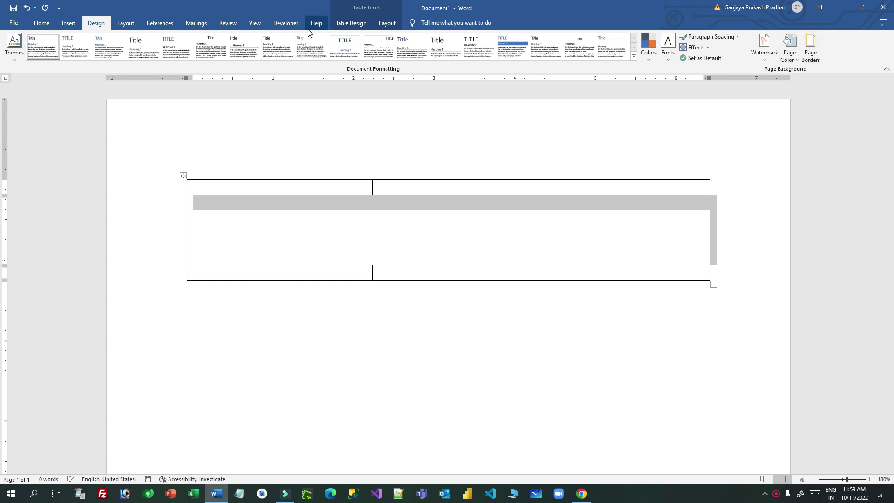
left_click(351, 23)
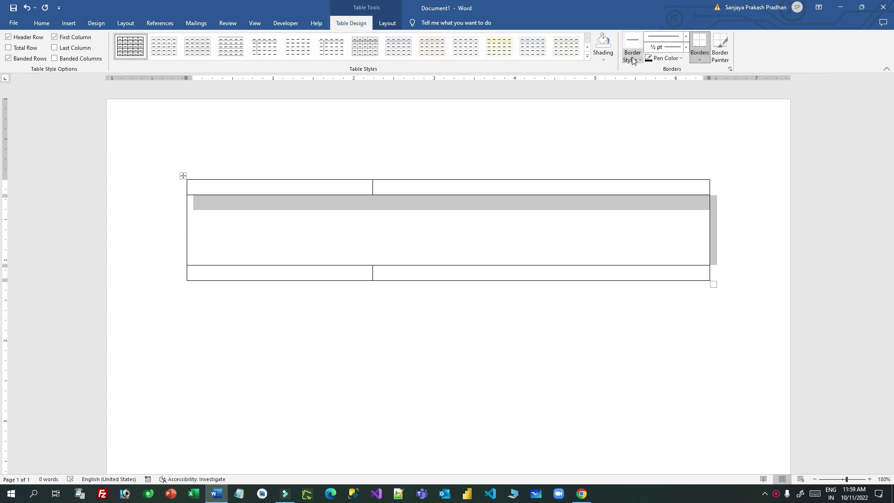
left_click(606, 57)
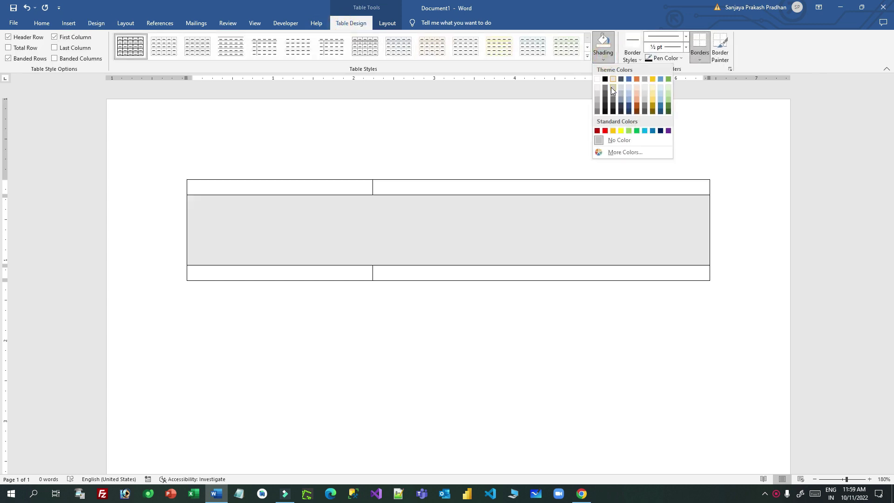
left_click(653, 100)
Merge the two cells of the table's first row into one
left_click(309, 191)
left_click_drag(275, 184, 378, 184)
right_click(378, 184)
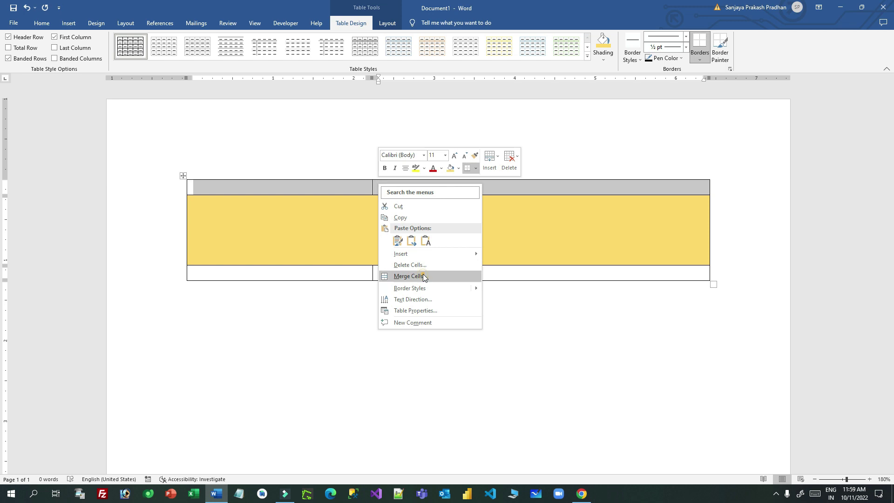
left_click(402, 276)
Enter the title "Event Registration Details" in the table's first row and centre it
left_click(391, 184)
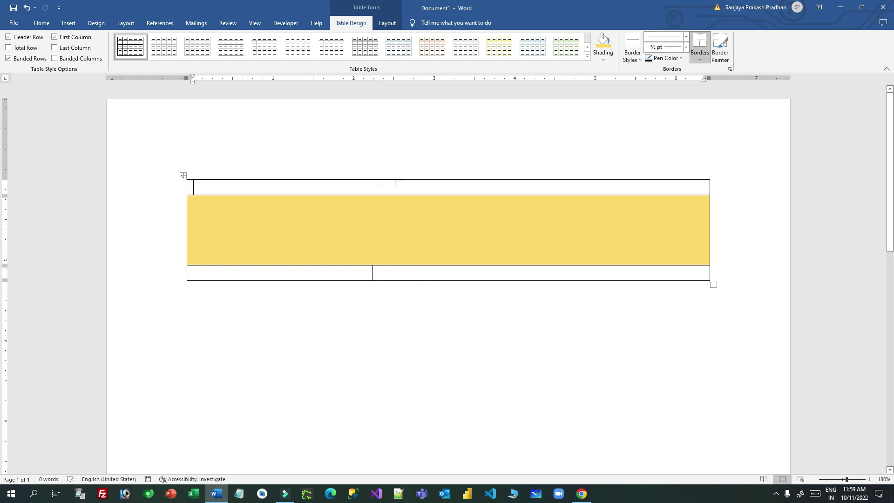
type("Event")
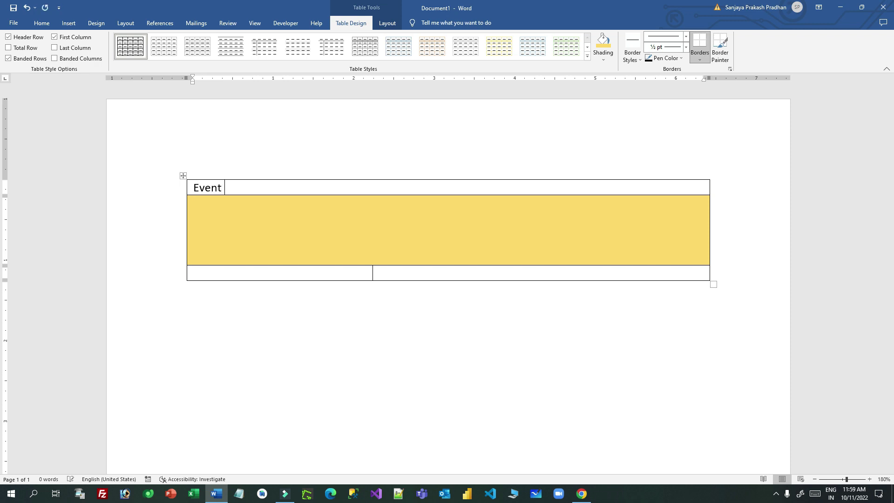
type(" a")
key("BackSpace")
type("Registration Details")
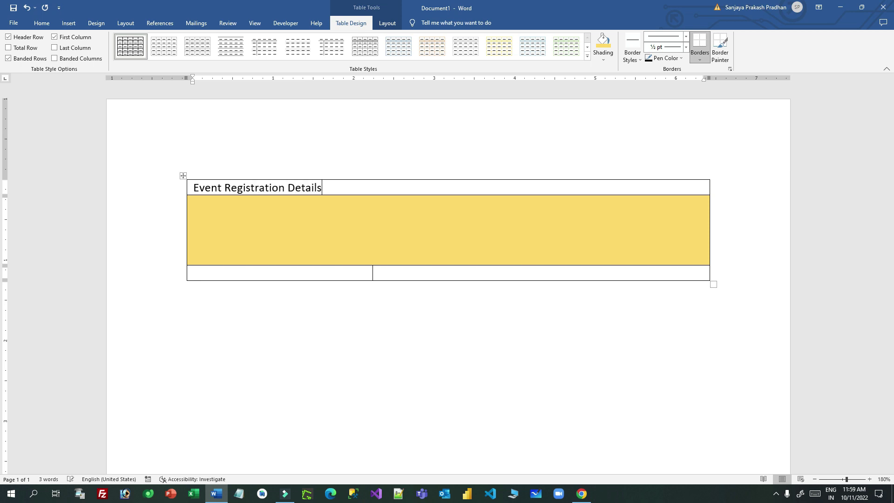
left_click(42, 23)
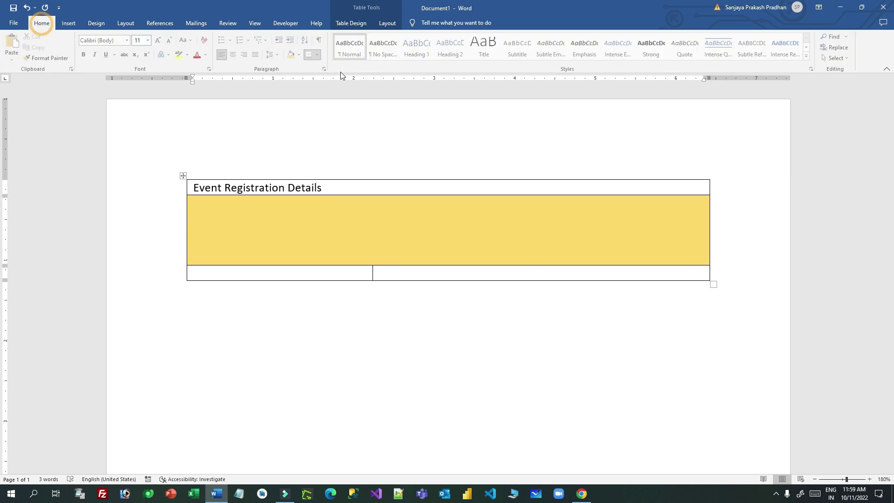
left_click(235, 55)
Make the title row slightly taller and set the title's font size to 16
left_click_drag(473, 196, 472, 205)
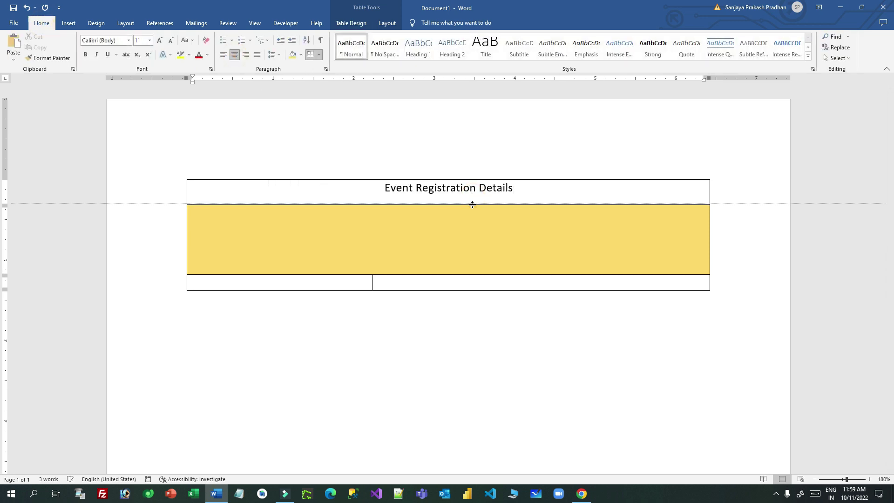
triple_click(379, 188)
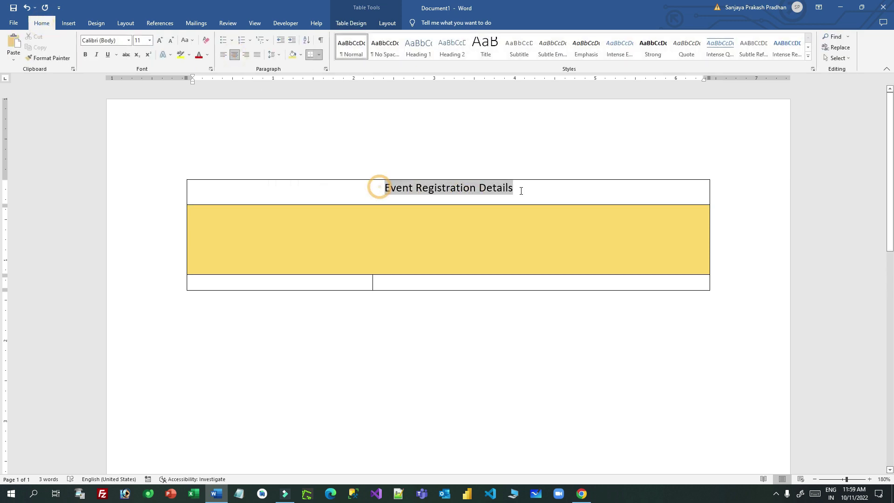
left_click(149, 40)
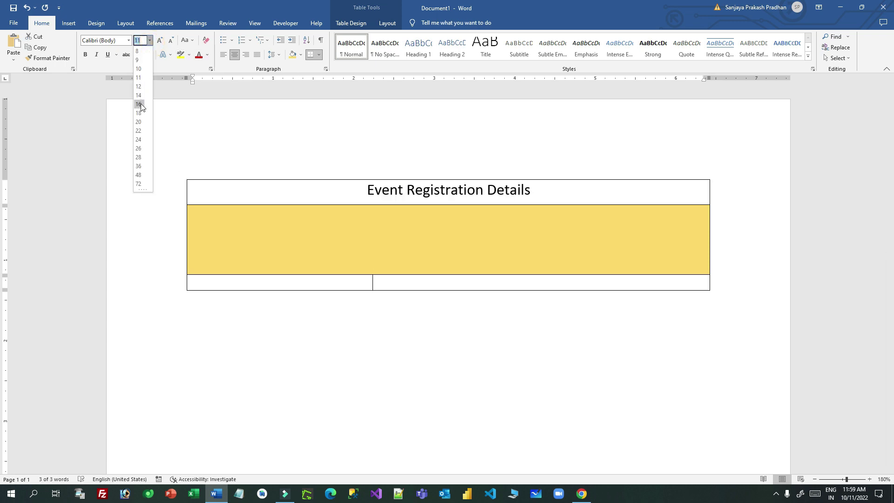
left_click(140, 105)
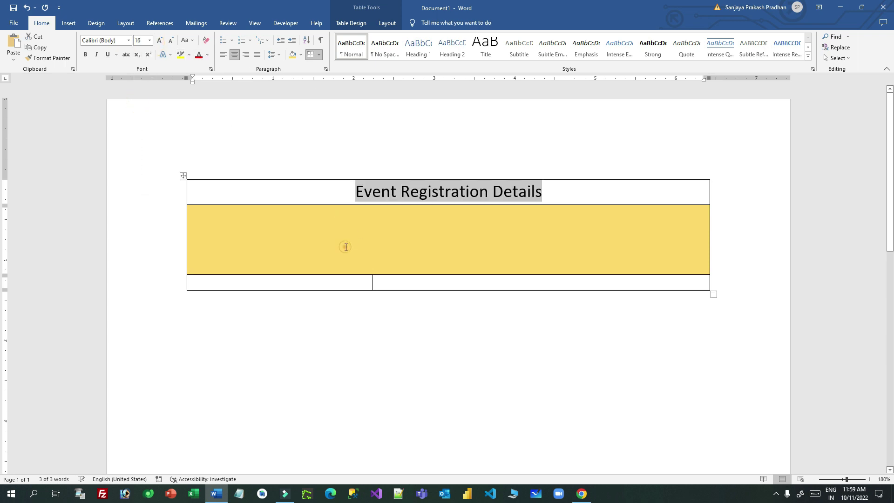
Write "Dear" in the gold row, one line down, and insert a plain text content control after it
left_click(366, 223)
left_click(311, 225)
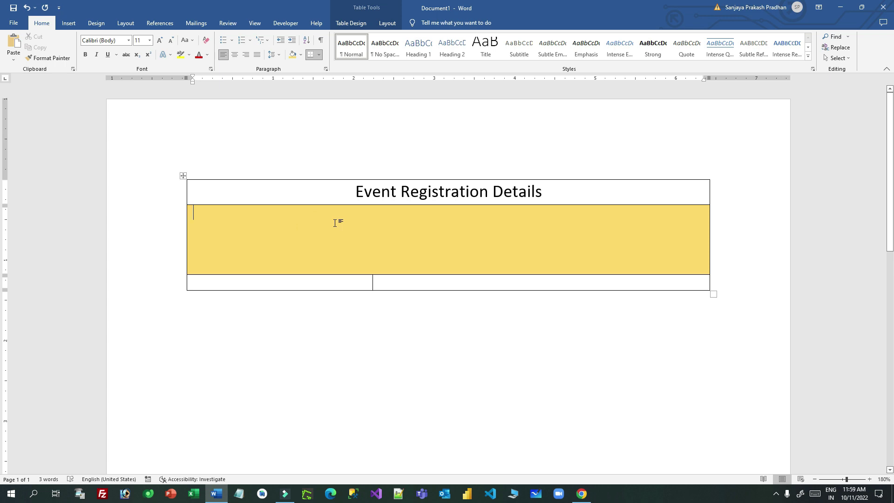
type("Dear")
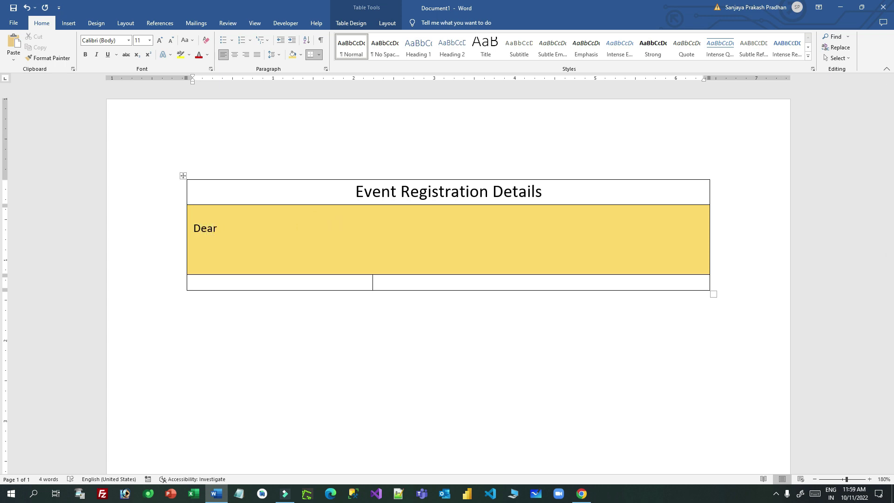
left_click(286, 24)
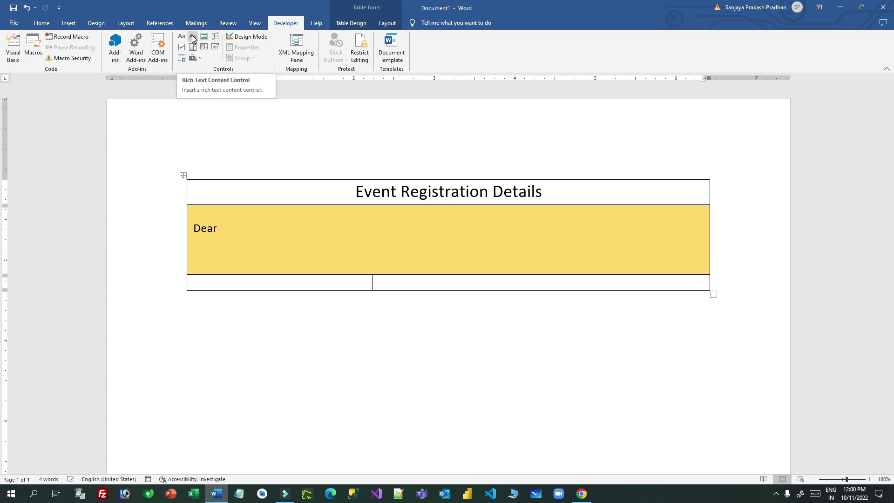
left_click(193, 37)
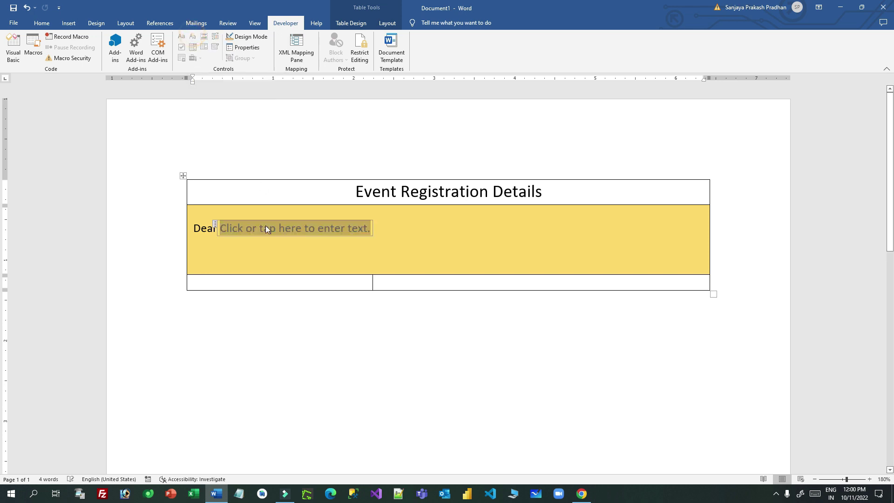
Give the content control the title and tag "txtCustomerName" and set it to show as None
left_click(244, 48)
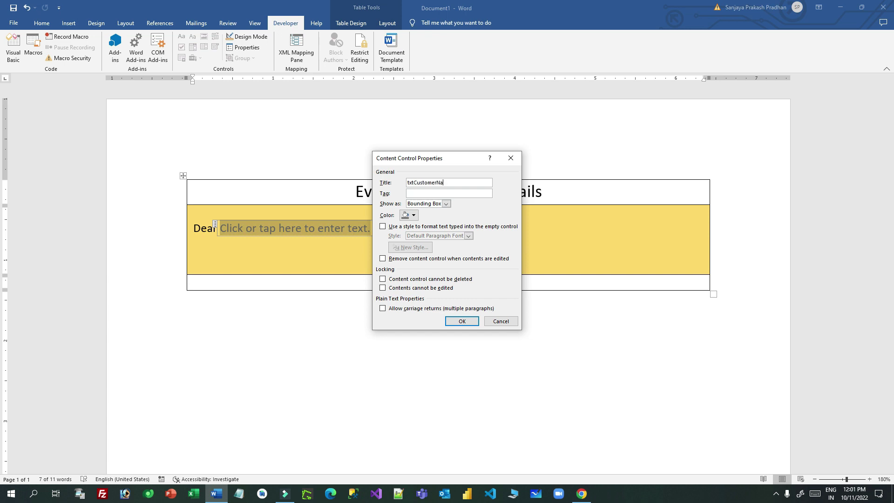
double_click(461, 185)
key("ctrl+c")
left_click(427, 194)
key("ctrl+v")
left_click(446, 205)
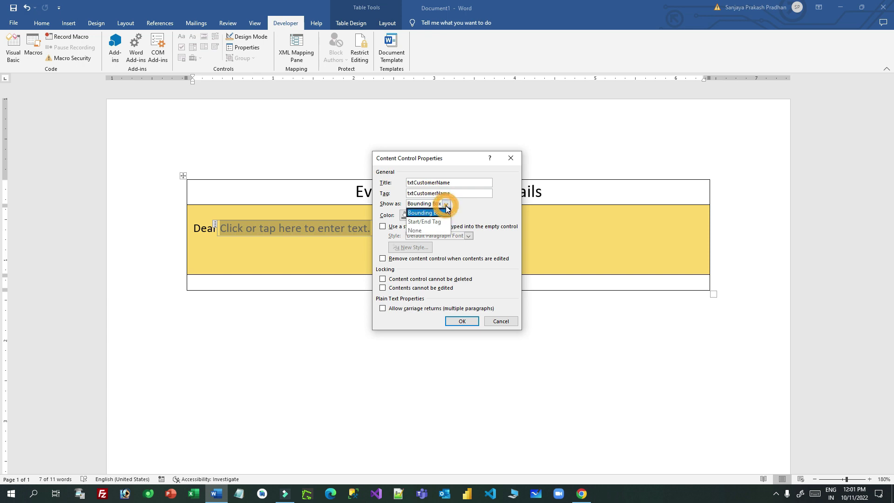
left_click(429, 231)
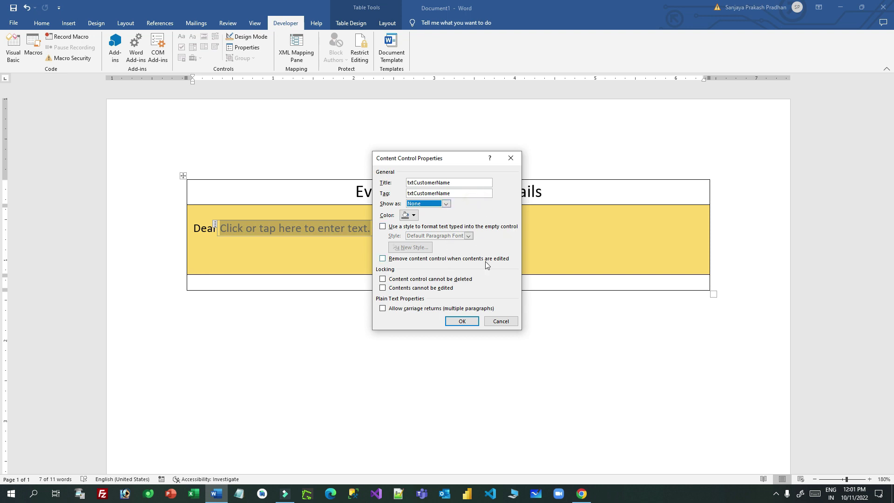
left_click(472, 322)
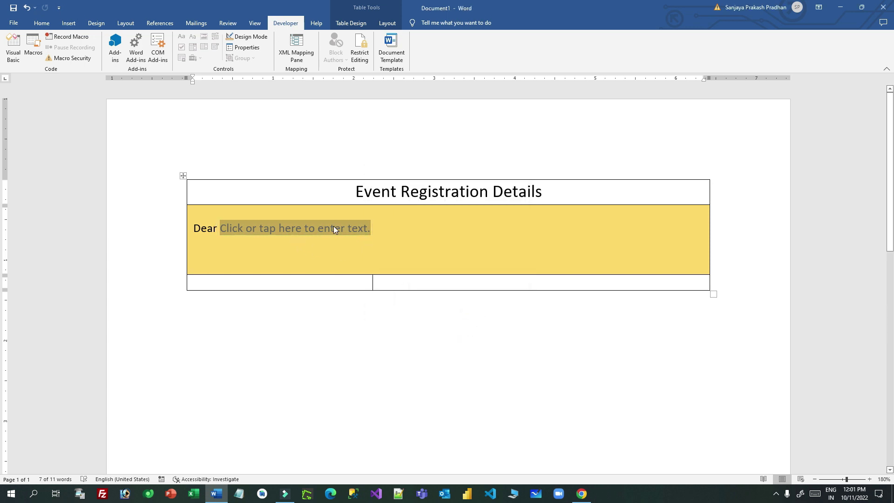
Follow the greeting with a comma and "Thank you for registering the event. You are cordially invited for the registration. Make sure to print the ticket for verification."
left_click(398, 227)
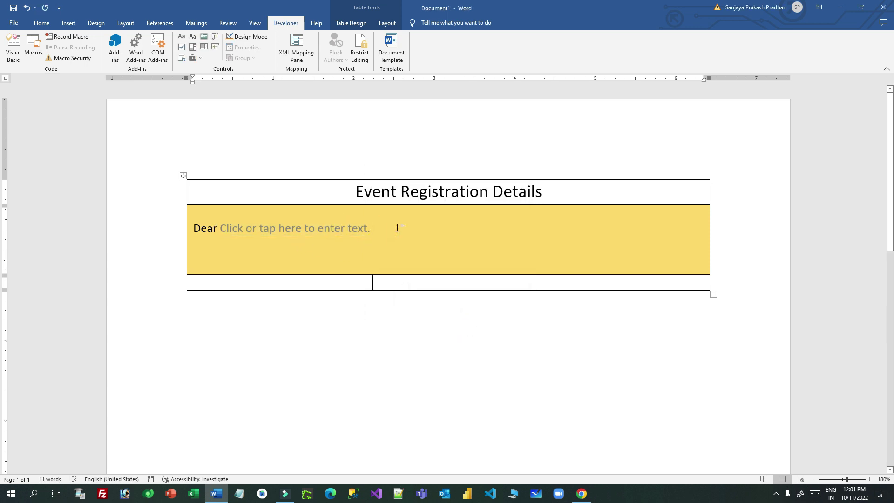
type(",  ")
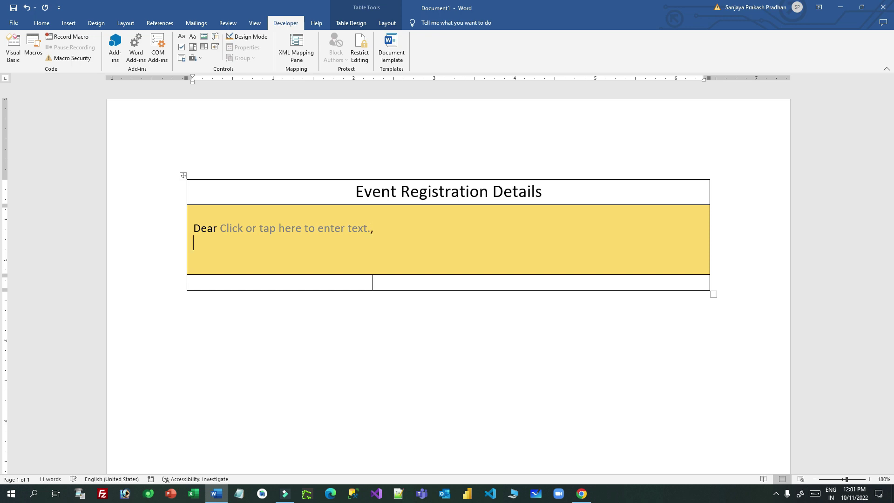
type("Thank you for regist")
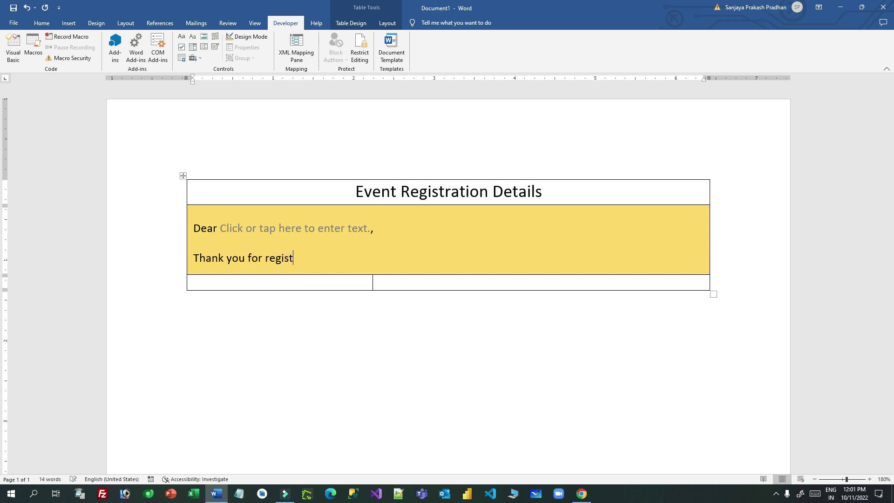
type("ering the event. You are ")
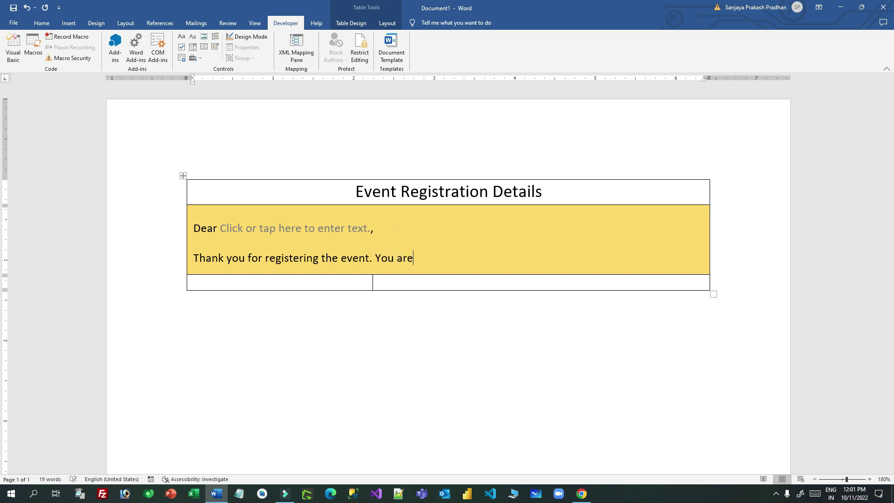
type("cordially invited for the r")
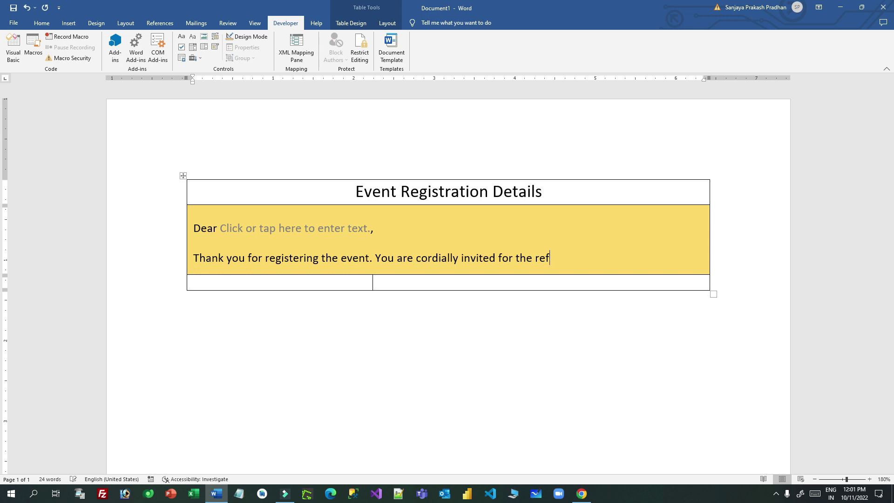
type("egistration. Make sure to print the ")
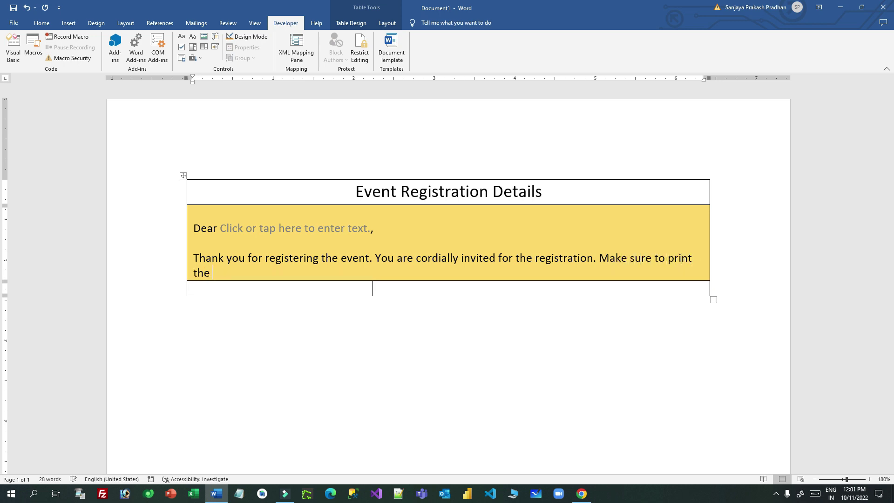
type("ticke")
type("t for verifica")
key("BackSpace")
type("erification")
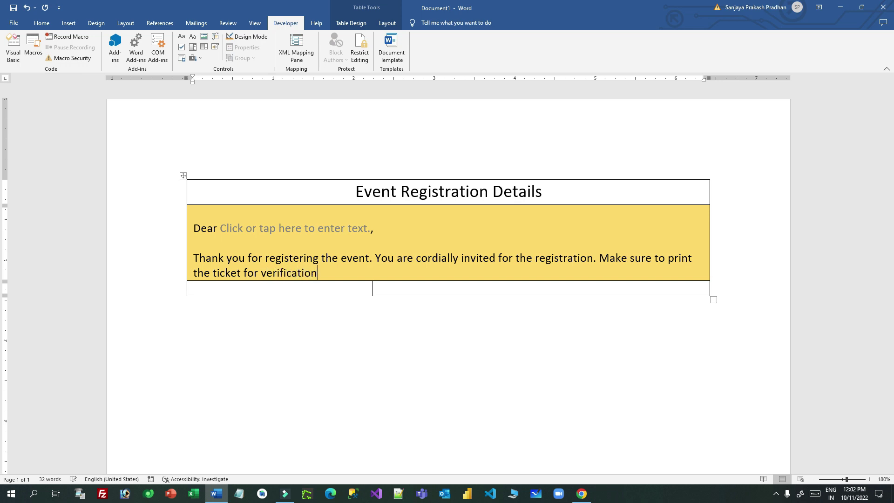
type(".")
Add the sign-off "Regards," and "Event Team" on separate lines below the message, with an empty line before and after it
key("Return")
key("Return")
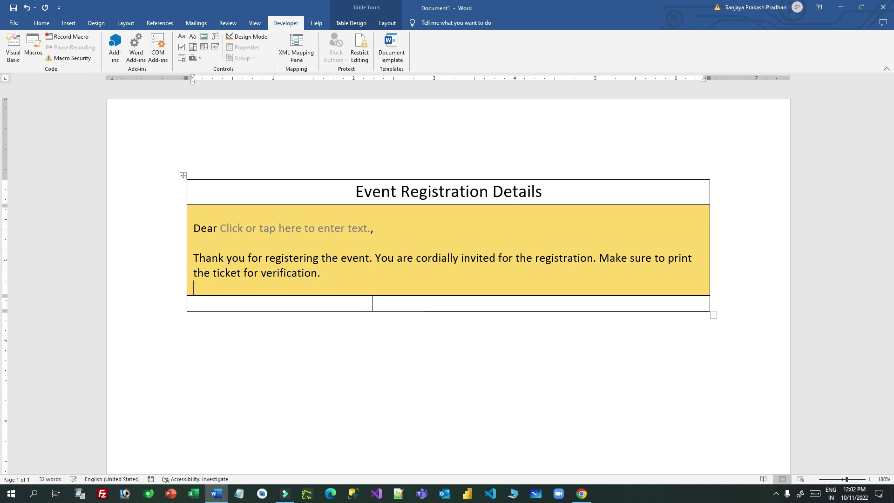
type("Regards,")
key("Return")
type("Event Team")
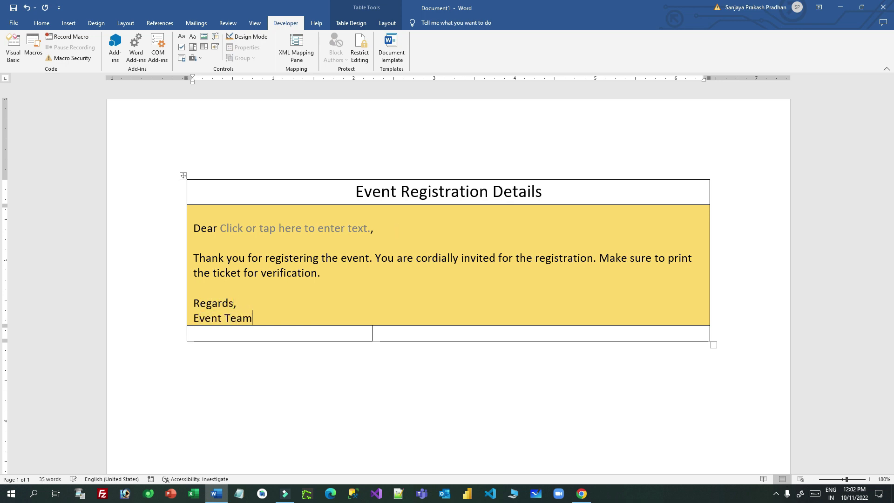
key("Return")
Narrow the first cell of the table's last row to about 1 inch wide
left_click(304, 348)
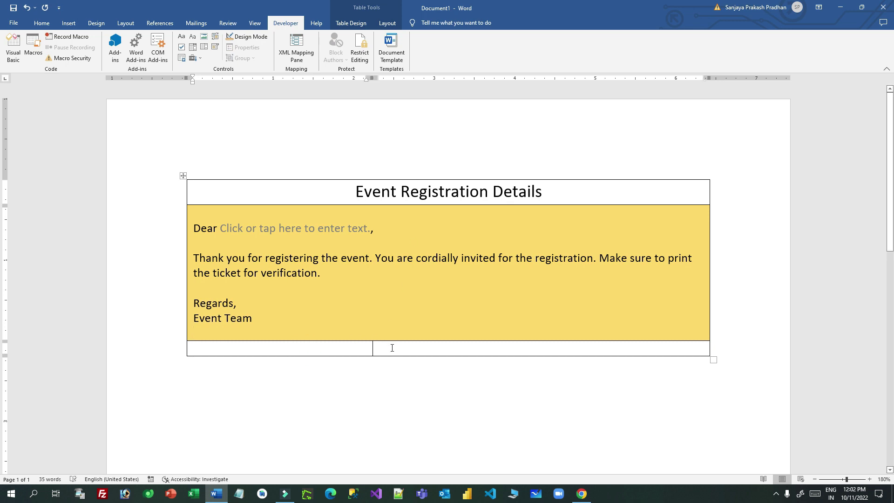
left_click(332, 352)
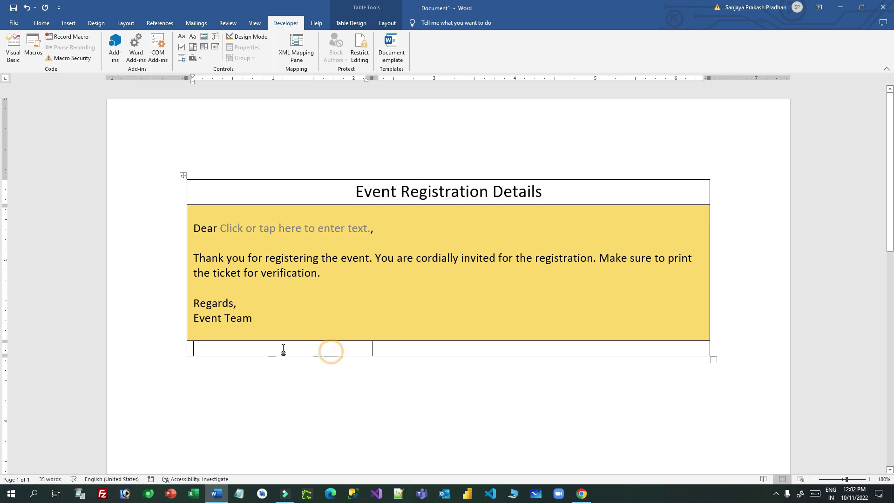
left_click_drag(372, 351, 266, 351)
left_click(237, 350)
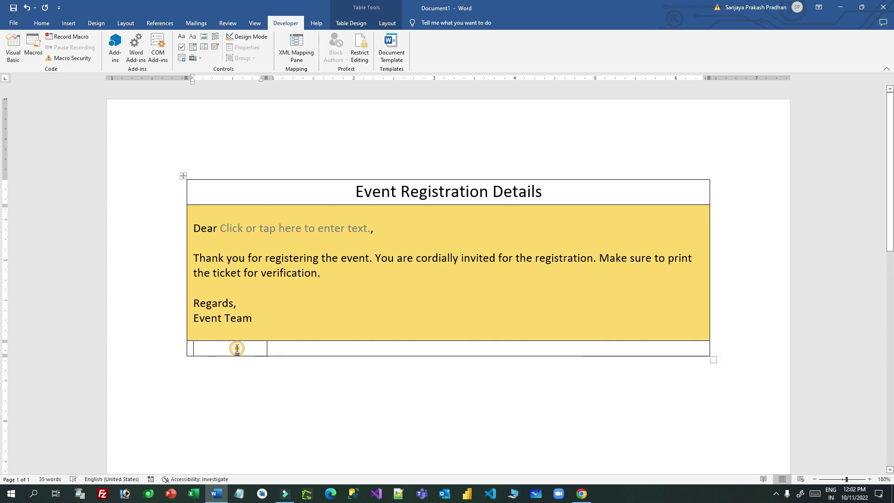
Insert a new row below the two-cell row and merge its cells into one
right_click(343, 350)
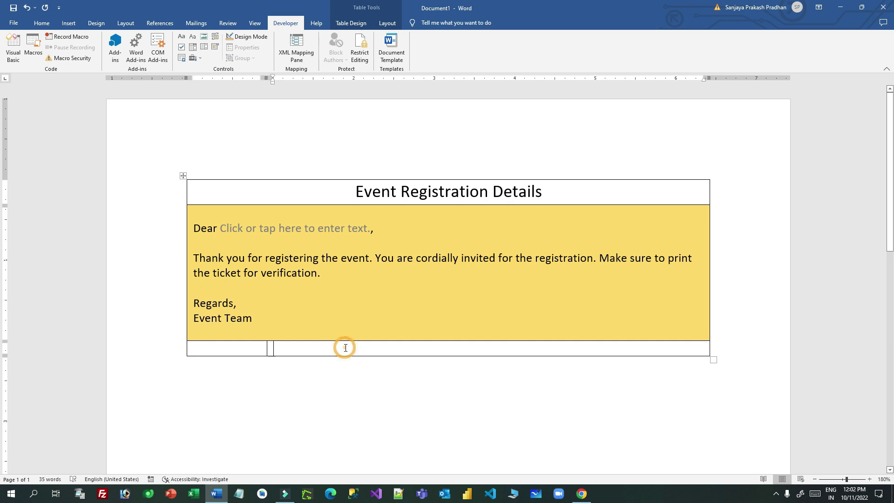
mouse_move(415, 260)
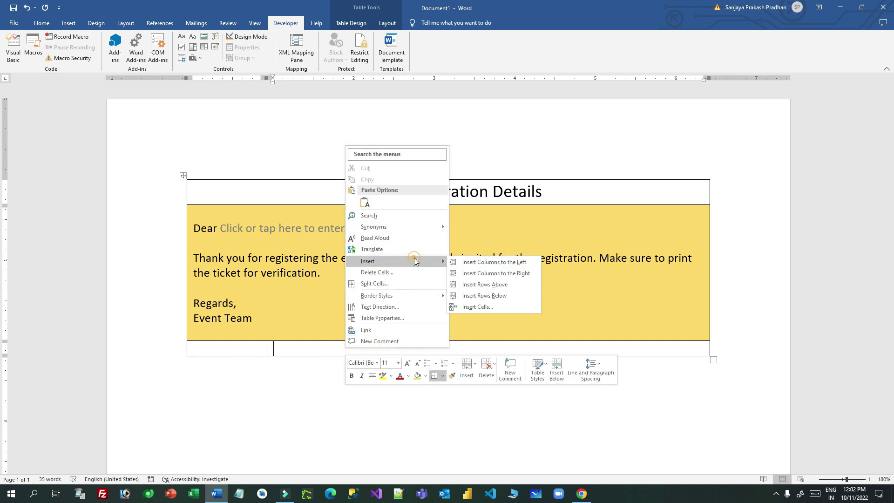
left_click(494, 301)
left_click_drag(250, 364, 295, 364)
right_click(297, 366)
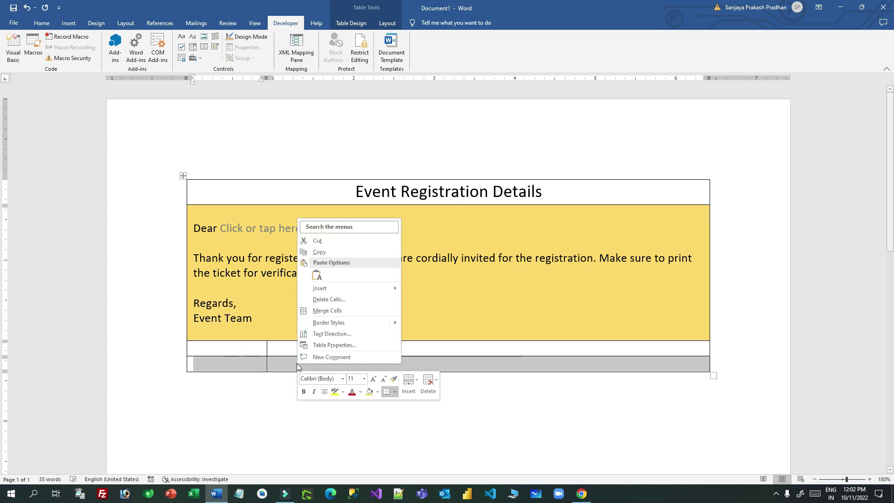
left_click(339, 311)
Write "** Only authorized users are allowed wit a valid ticket having QR code and Barcode." in the merged last row
left_click(267, 362)
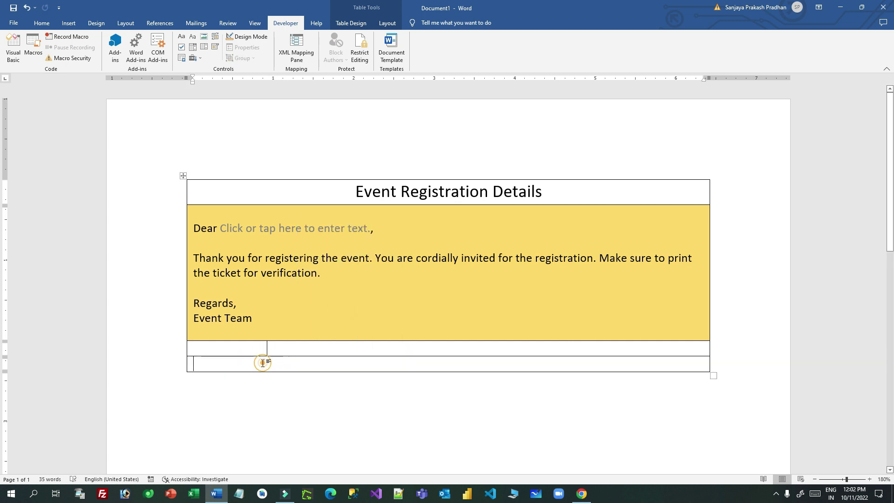
type("** O")
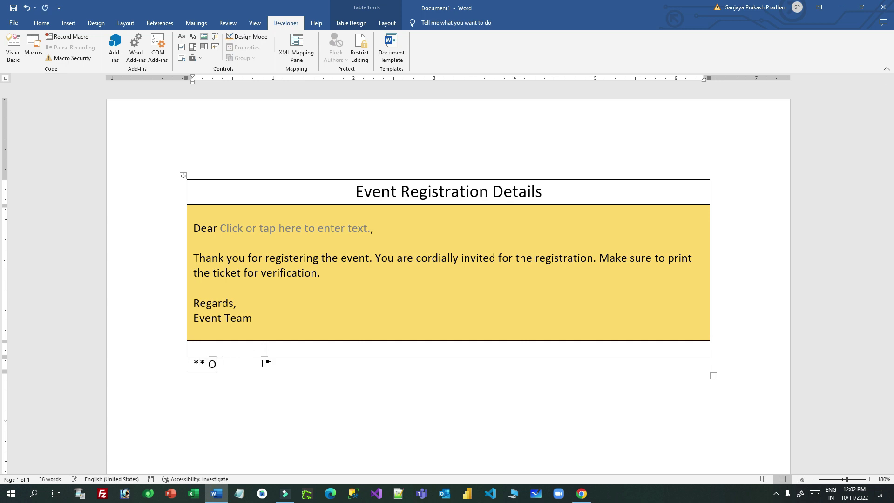
type("nly authorized users are allowed wi")
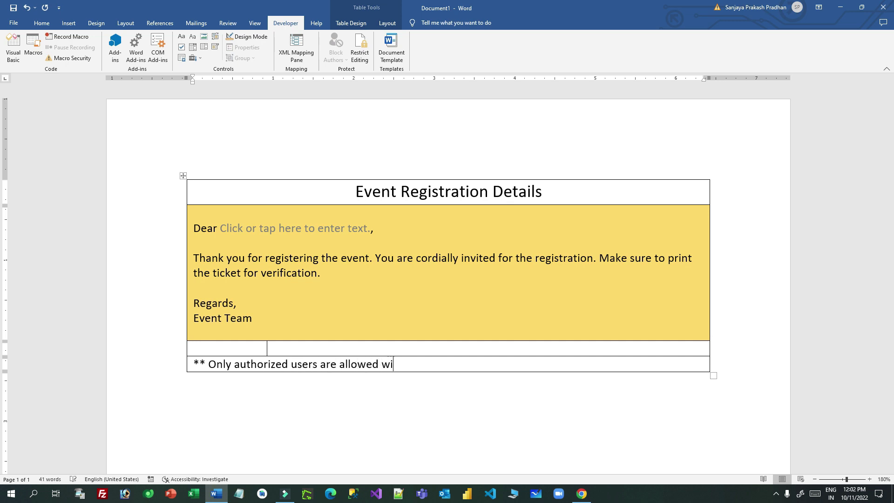
type("t a valid ticketw")
key("BackSpace")
type("having ")
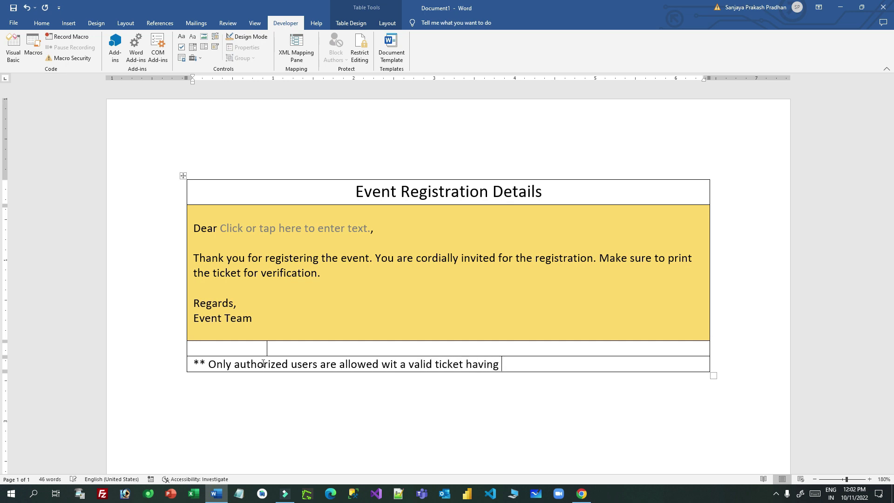
type("QR cod a")
key("BackSpace")
key("BackSpace")
key("BackSpace")
type("e and Barcode.")
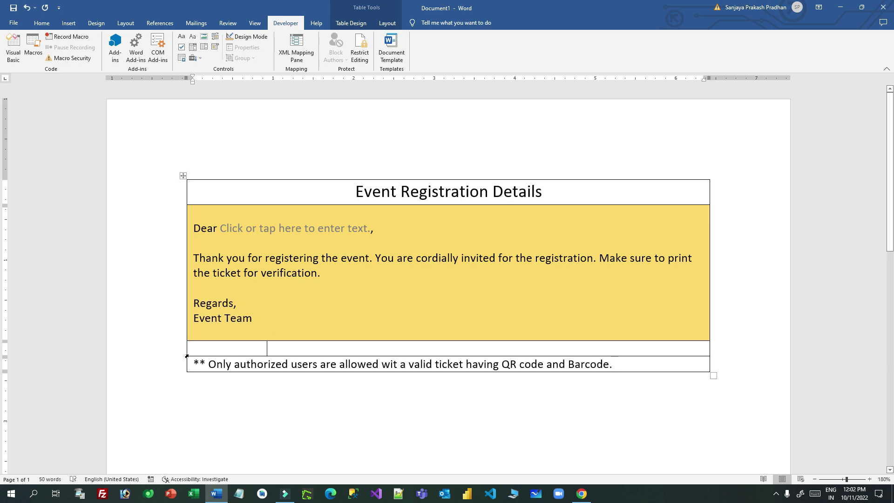
Make the empty two-cell row about 0.9 inch tall and insert a picture content control in its first cell
left_click_drag(275, 357, 273, 416)
left_click(228, 354)
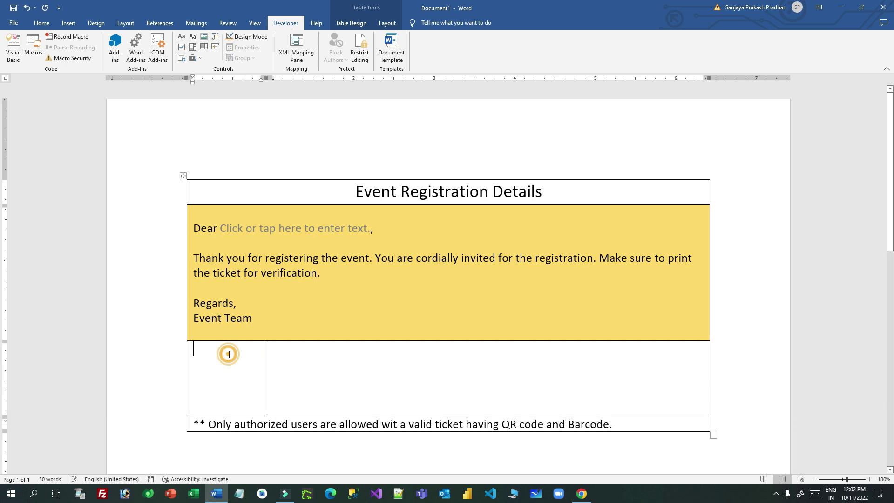
left_click(205, 42)
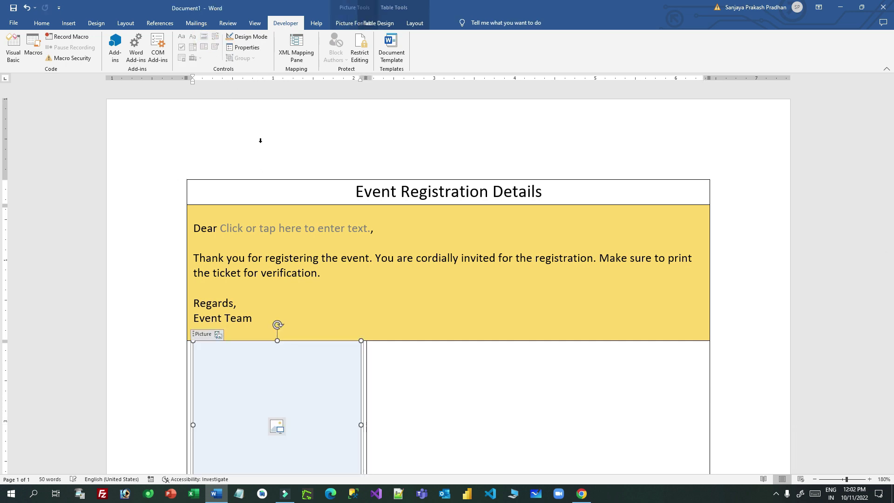
scroll(338, 245, "down", 3)
scroll(322, 261, "up", 2)
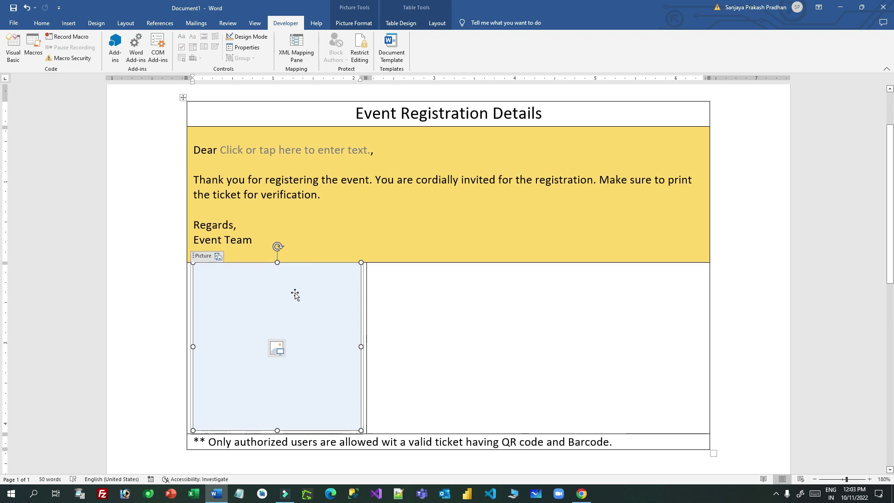
Set the picture content control in the first cell to show as None
left_click(247, 47)
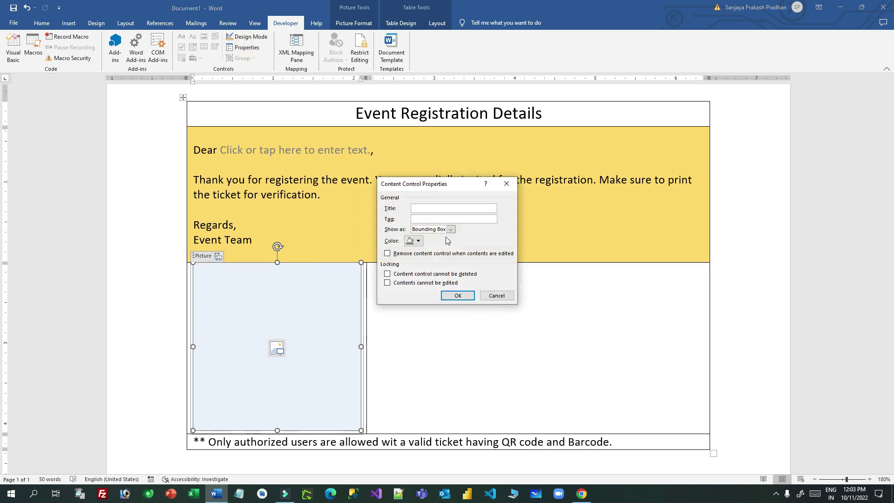
left_click(451, 229)
left_click(435, 256)
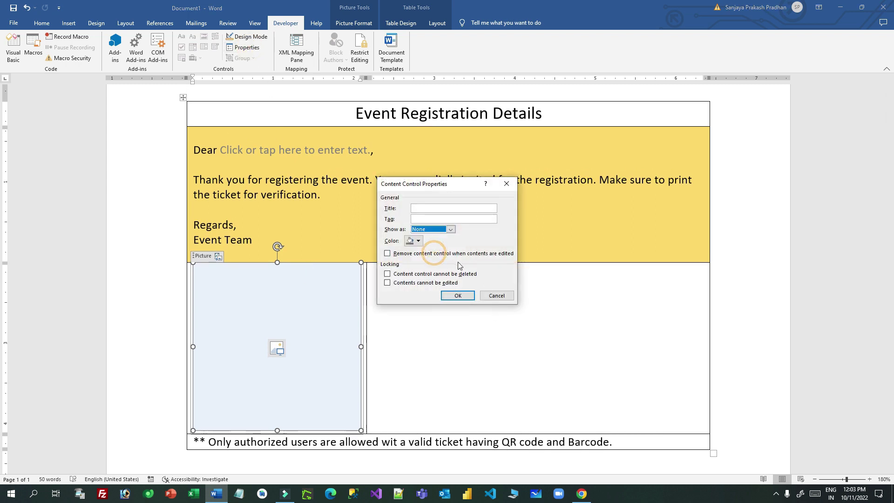
left_click(458, 295)
right_click(332, 308)
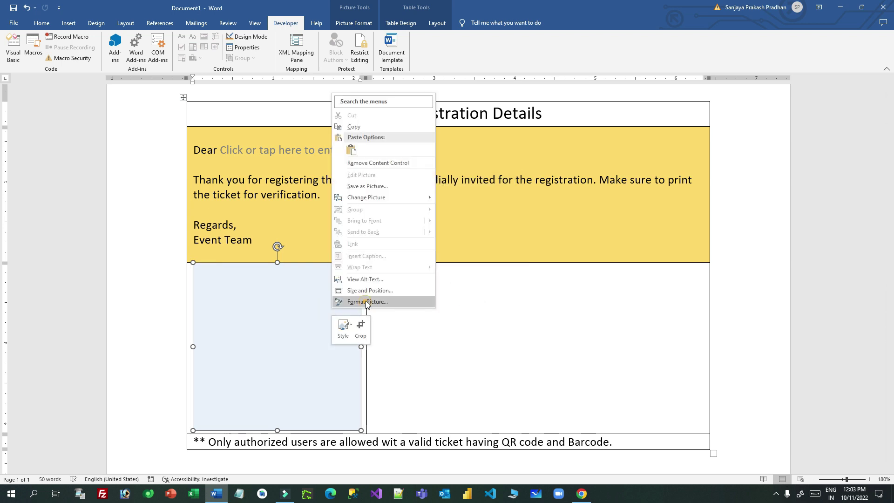
key("Escape")
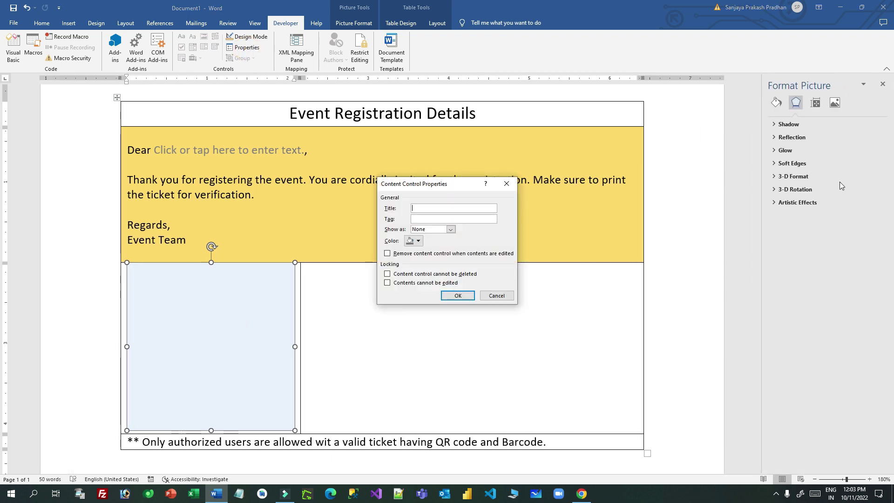
left_click(506, 184)
left_click(883, 84)
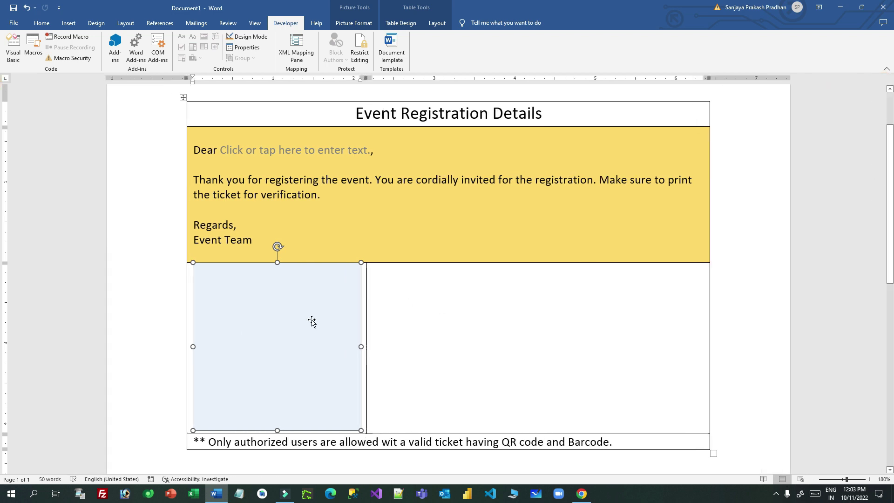
Shrink the picture placeholder to about 0.9 inch square and insert a second picture content control in the wide cell beside it
left_click_drag(362, 430, 267, 331)
left_click(334, 286)
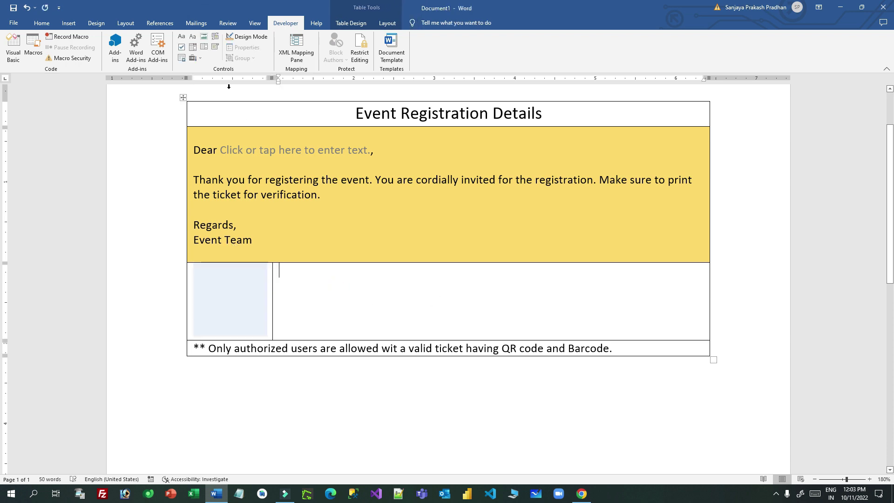
left_click(204, 35)
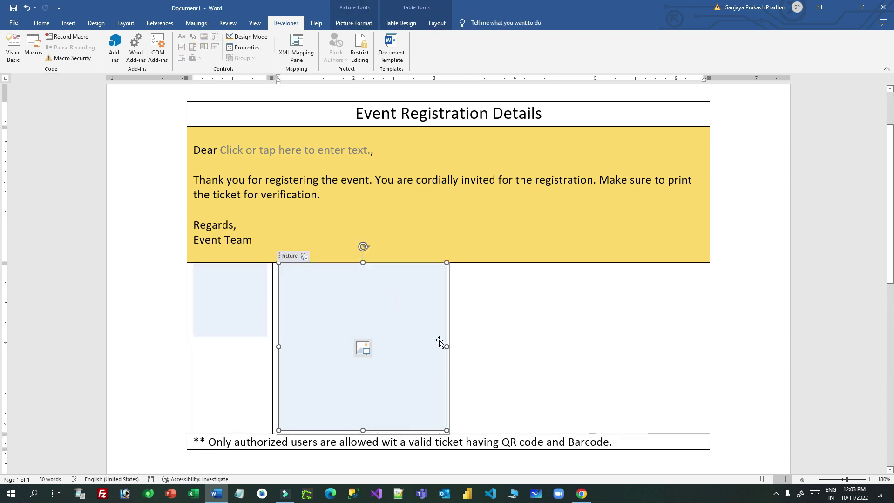
left_click(410, 317)
right_click(409, 317)
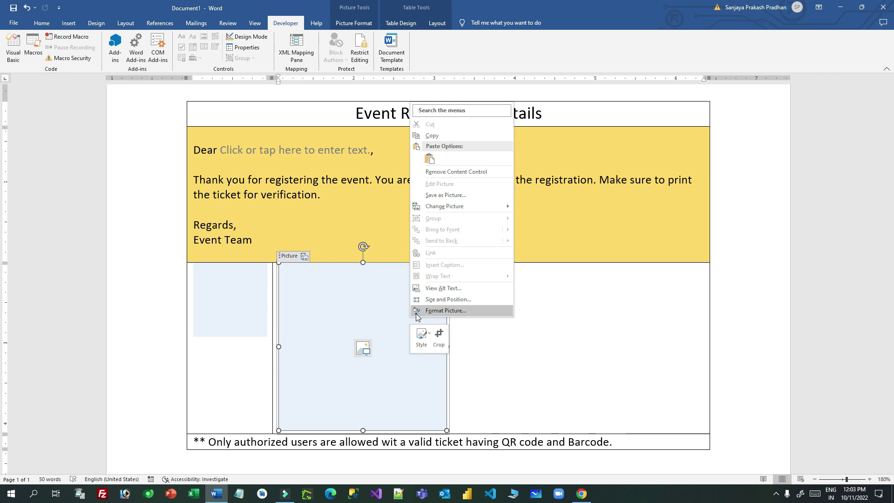
left_click(367, 321)
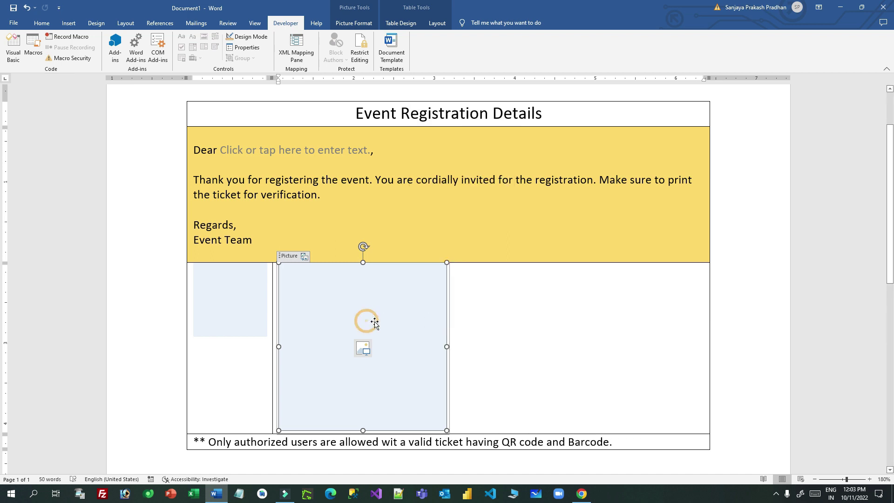
Give the second picture control the title "imgBar" shown as None, and reduce its height to match the first placeholder
left_click(244, 47)
left_click(450, 229)
left_click(438, 253)
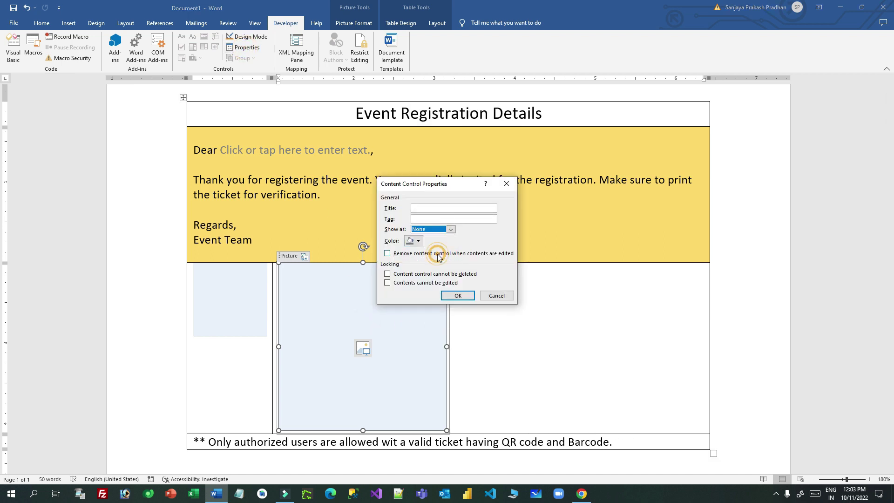
left_click(438, 208)
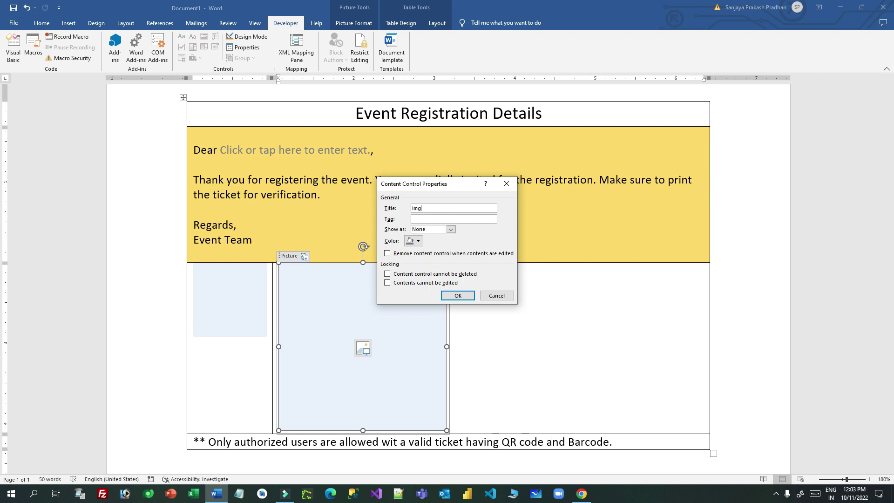
type("imgBar")
left_click(460, 295)
left_click_drag(363, 430, 354, 332)
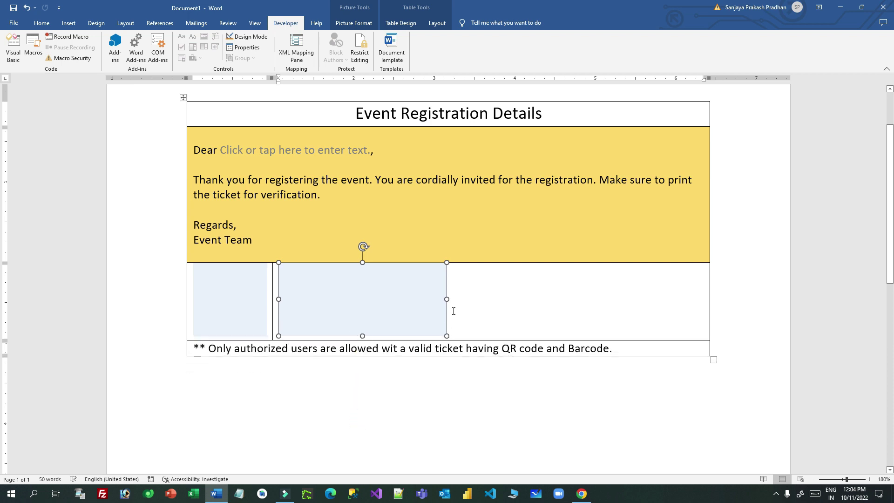
Widen the second picture placeholder so it spans nearly the full width of the wide cell, and check the layout
left_click_drag(447, 299, 702, 275)
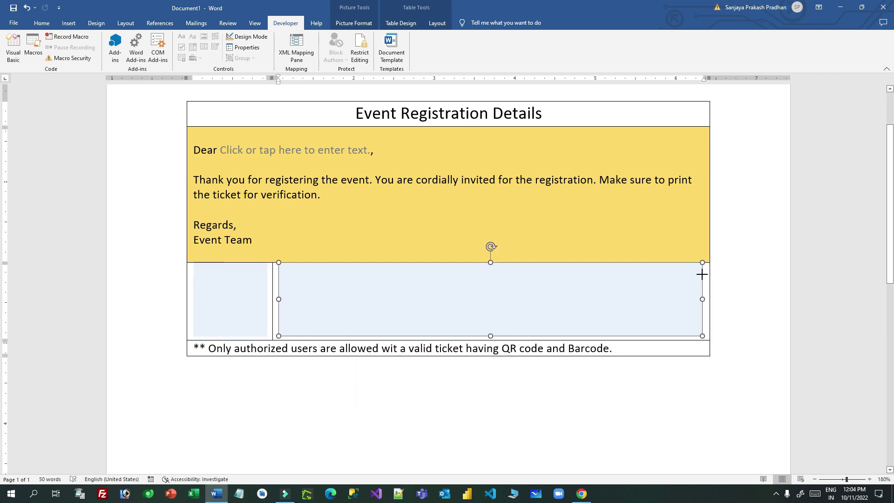
left_click(340, 392)
left_click(411, 166)
scroll(419, 172, "up", 2)
scroll(428, 177, "down", 6)
scroll(427, 180, "up", 6)
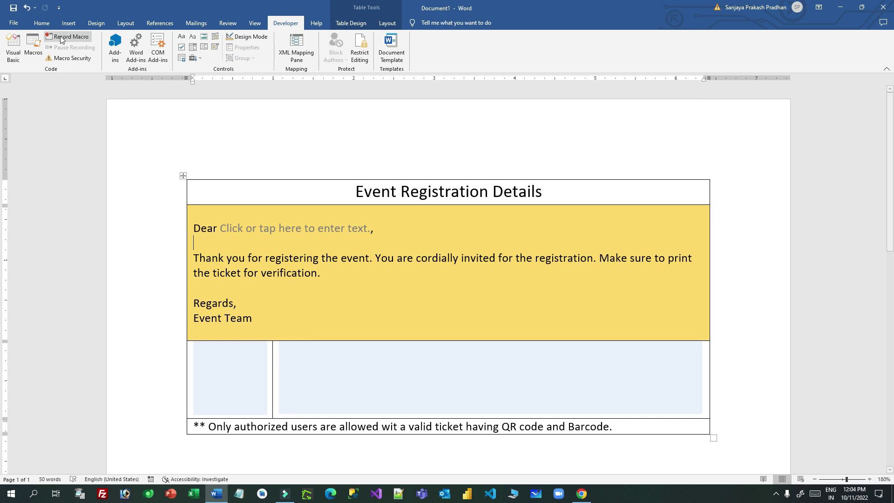
Save the document to the Desktop as Event_Ticket.docx
left_click(14, 23)
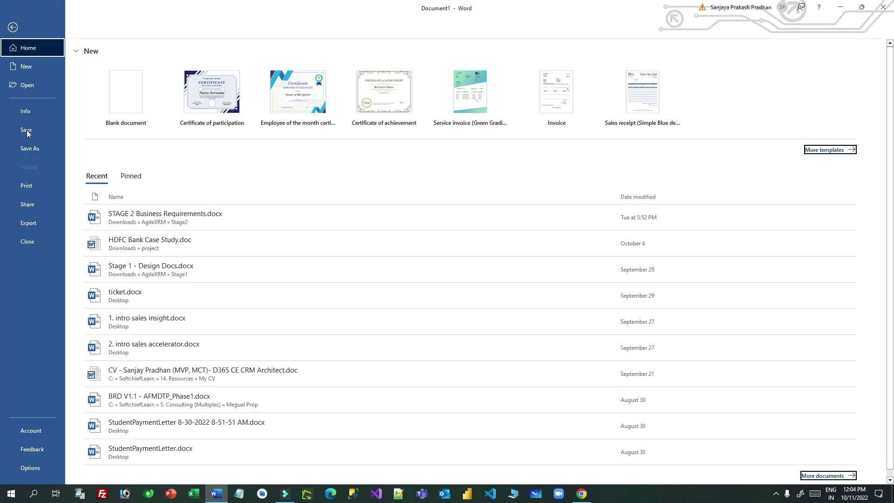
left_click(32, 147)
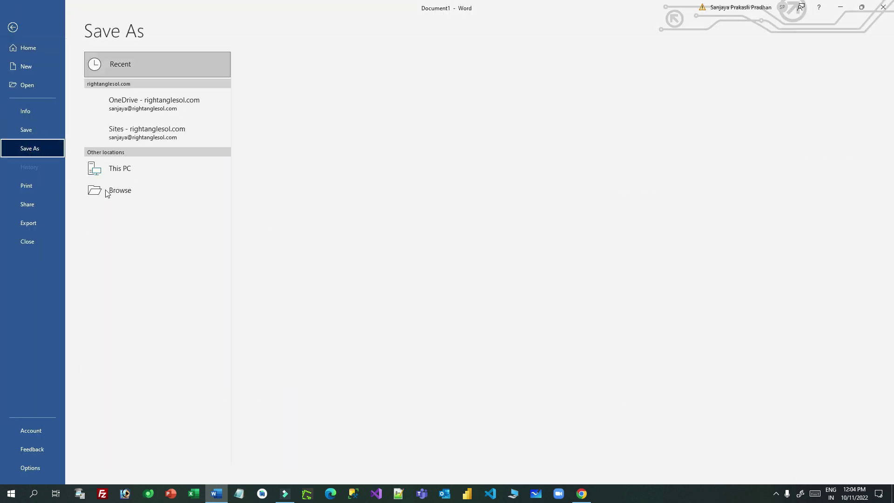
left_click(122, 213)
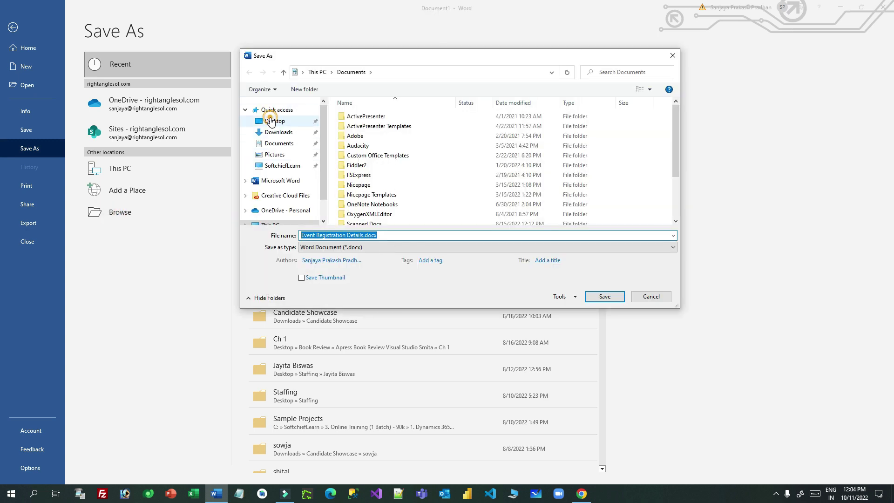
left_click(275, 121)
left_click(364, 234)
left_click(364, 235)
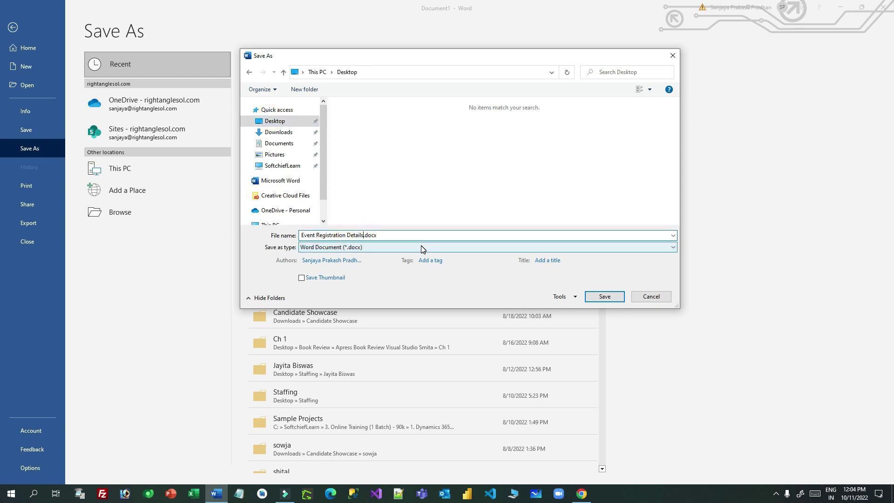
key("BackSpace")
key("BackSpace")
key("BackSpace")
key("BackSpace")
key("BackSpace")
key("BackSpace")
key("BackSpace")
key("BackSpace")
key("BackSpace")
key("BackSpace")
key("BackSpace")
key("BackSpace")
key("BackSpace")
key("BackSpace")
key("BackSpace")
key("BackSpace")
key("BackSpace")
key("BackSpace")
key("BackSpace")
key("BackSpace")
type("_Ticket")
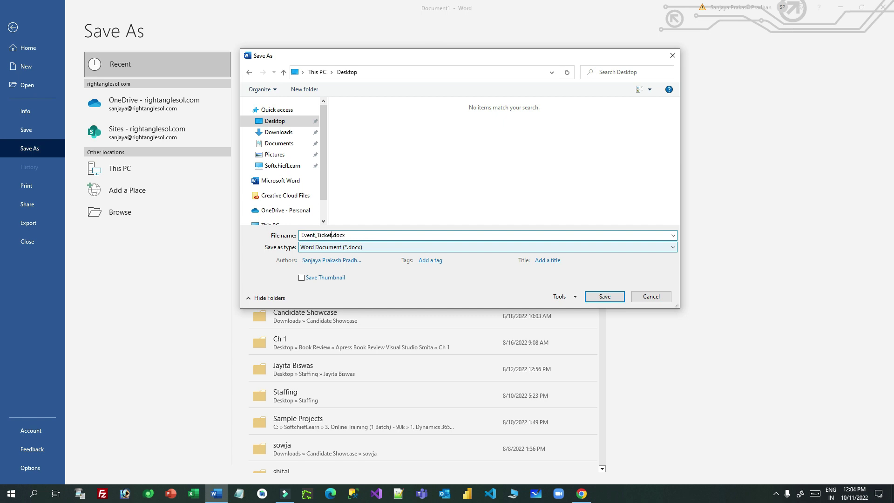
left_click(605, 298)
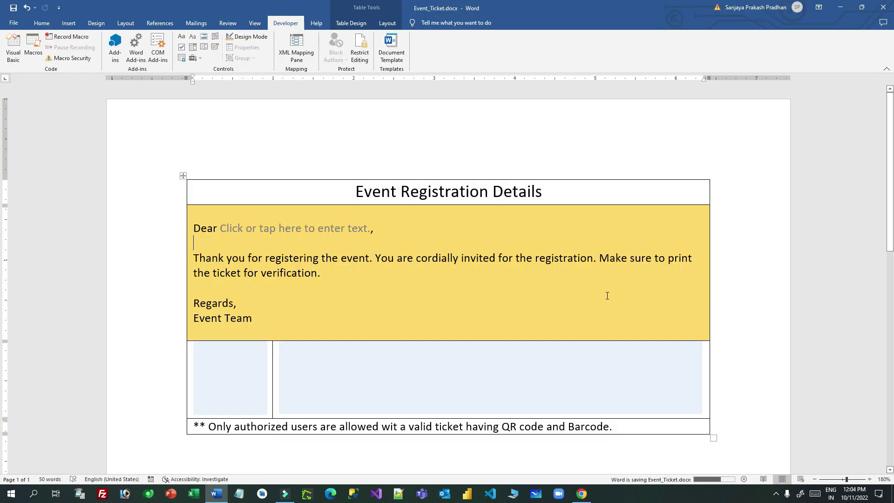
Switch to the Office web page in Chrome and upload Event_Ticket.docx from the Desktop to My content
key("alt+Tab")
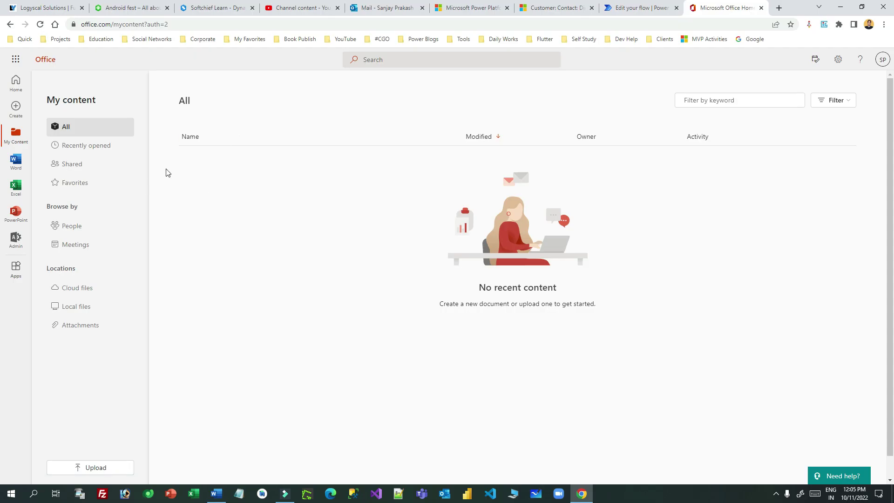
left_click(94, 469)
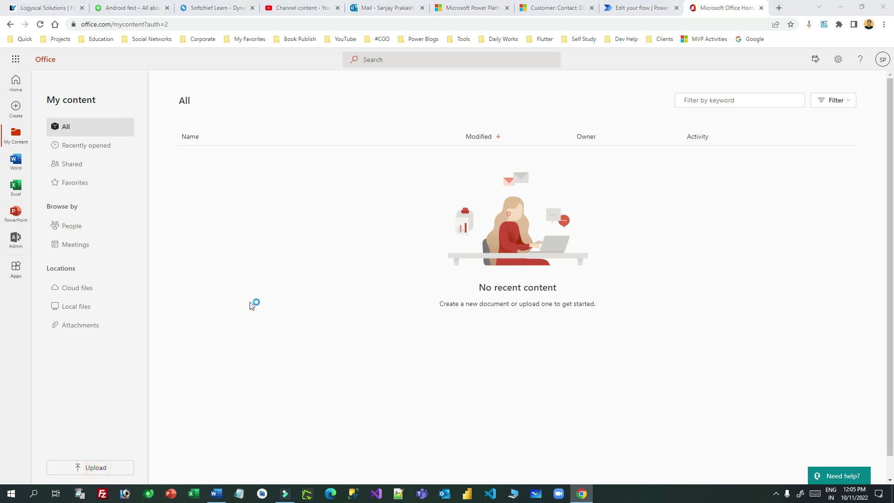
left_click(40, 73)
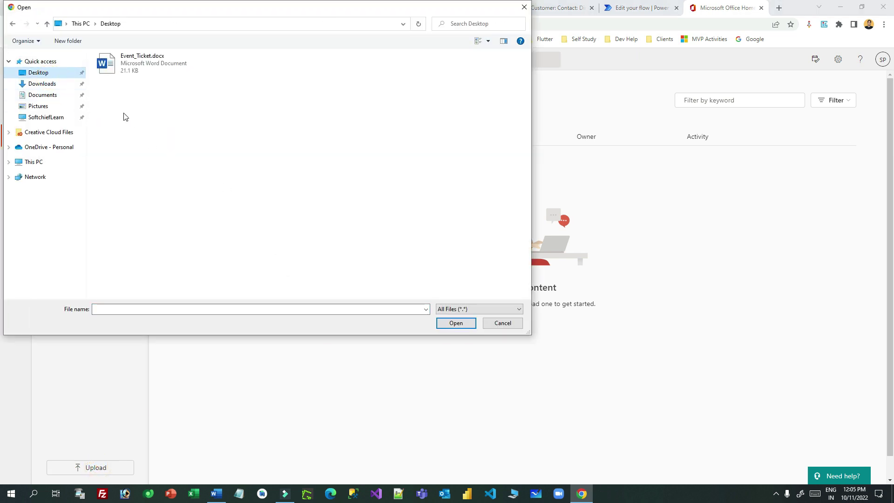
double_click(144, 70)
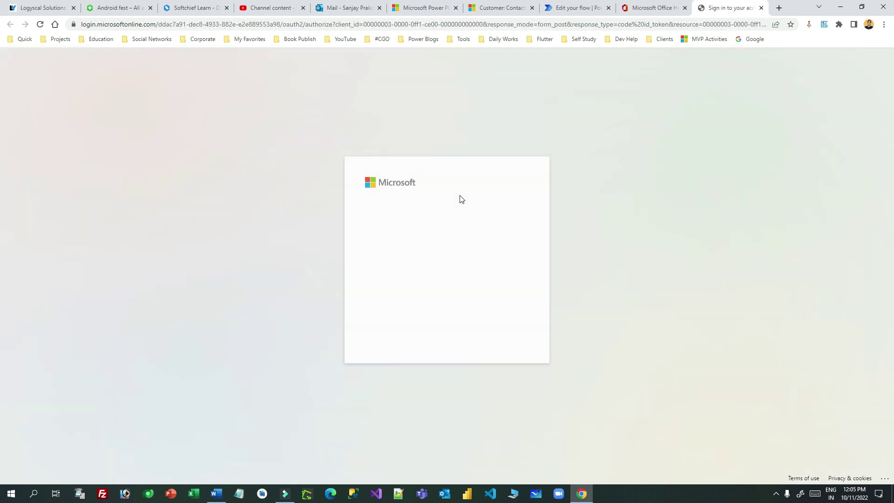
left_click(455, 279)
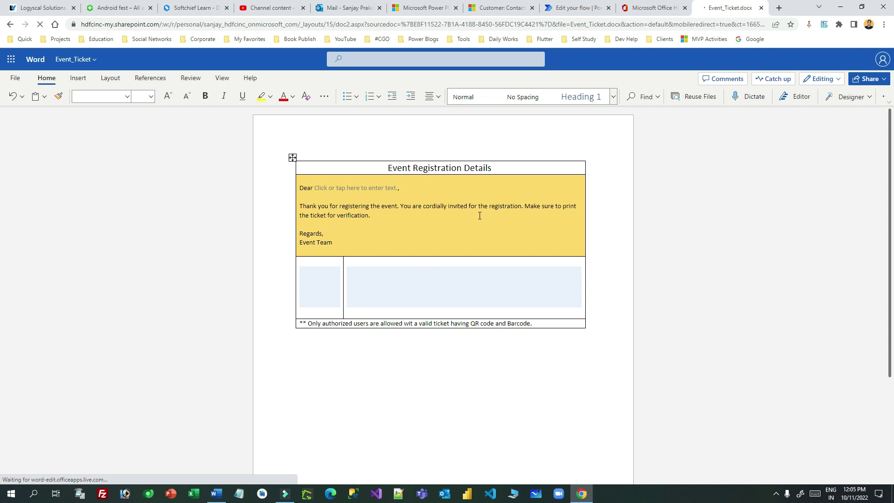
Discard the pending Word Online (Business) step in the Power Automate flow and view the customer's contact record in Dynamics 365
left_click(572, 4)
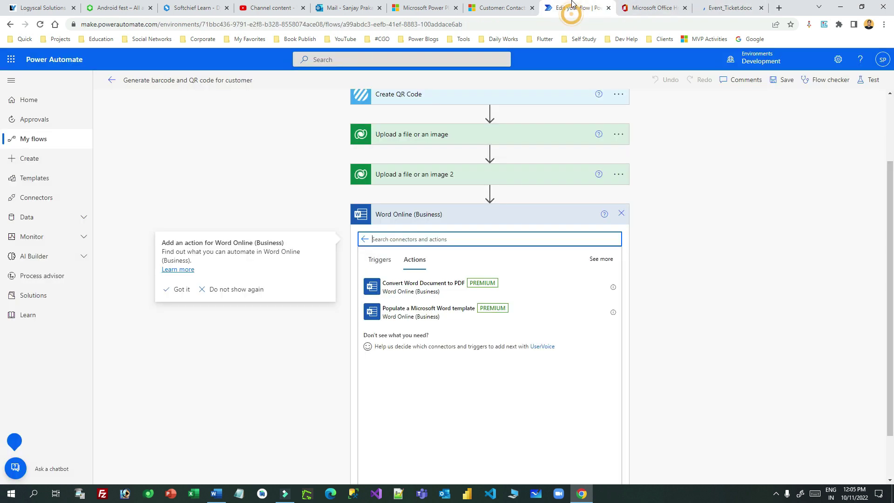
left_click(621, 213)
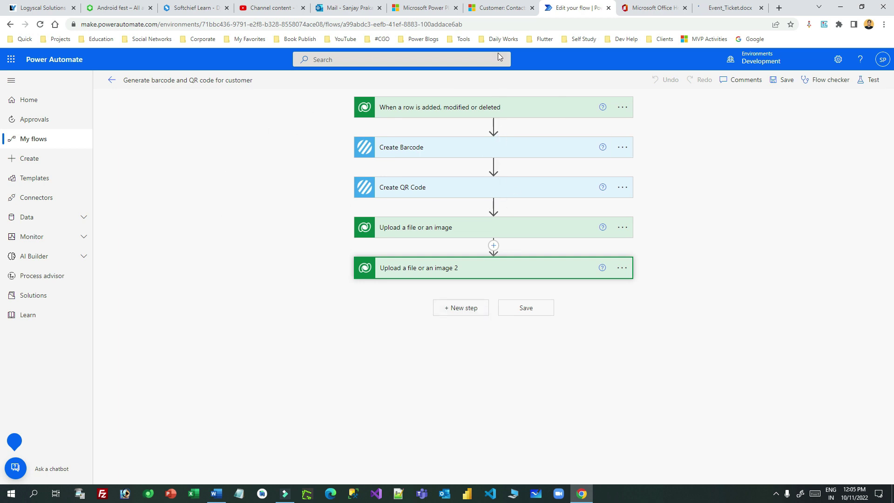
left_click(497, 7)
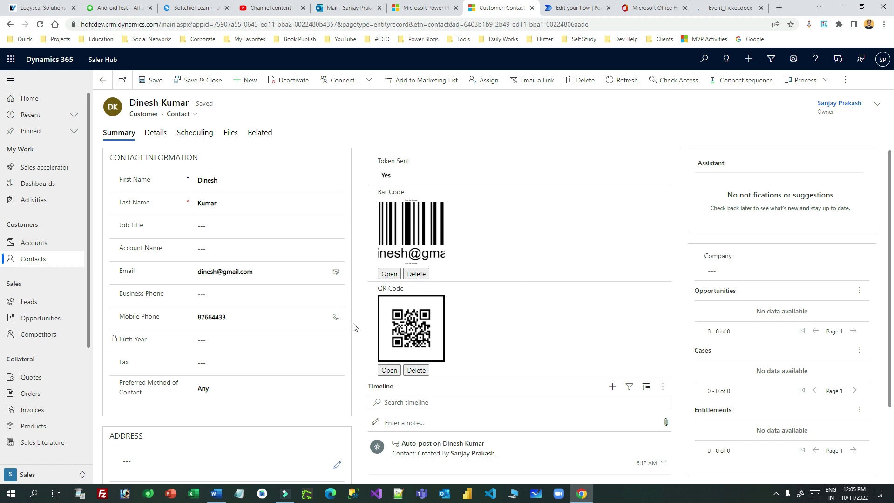
Back in the flow, search "populate" for a step after Upload a file or an image 2 and choose Word Online's Populate a Microsoft Word template
left_click(581, 9)
left_click(461, 308)
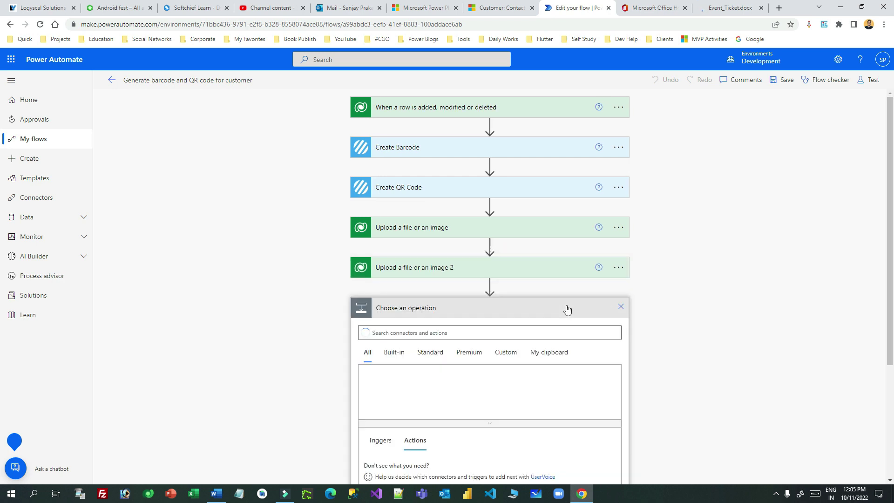
scroll(487, 228, "down", 2)
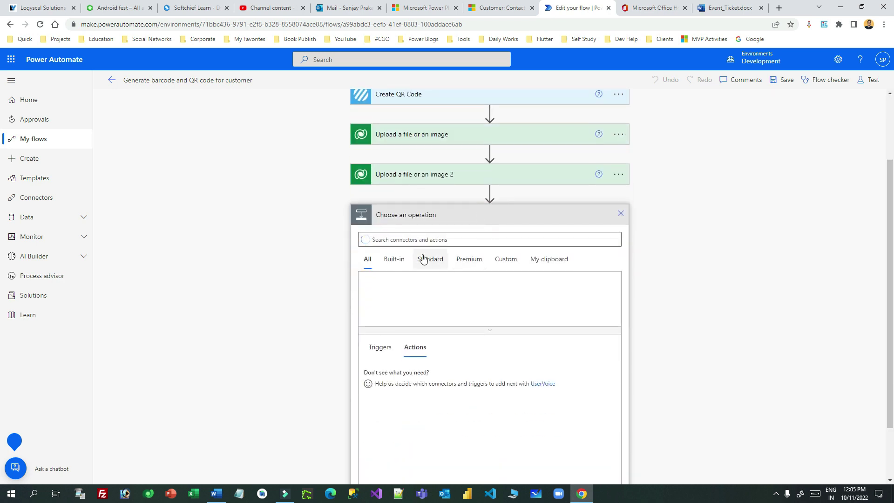
left_click(428, 241)
type("populate")
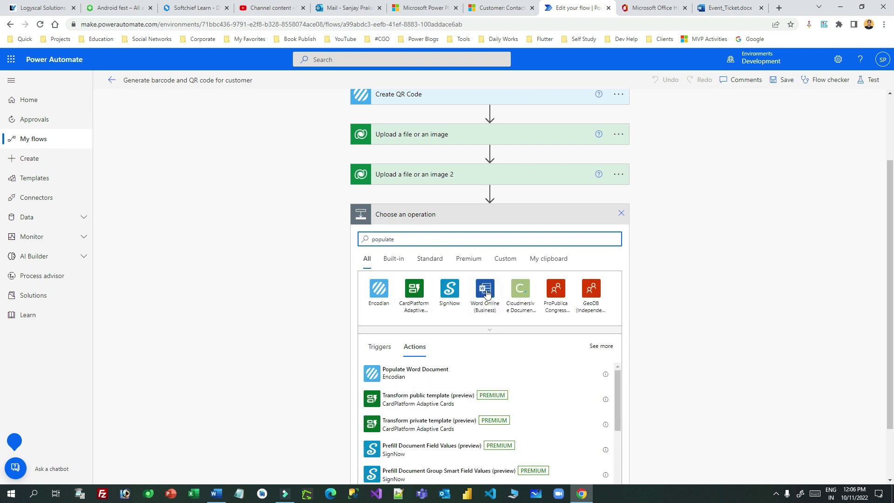
left_click(487, 293)
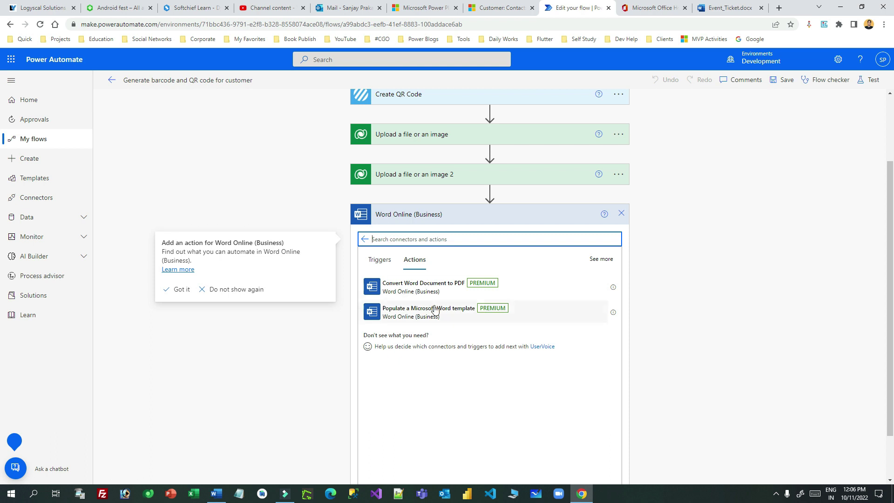
left_click(567, 303)
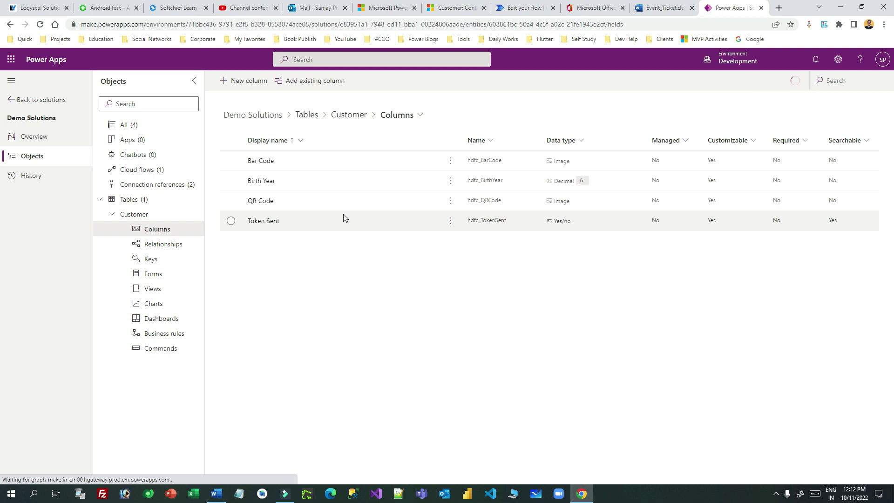
Add a new column named "Ticket" with the File data type to the Customer table and save it
left_click(250, 82)
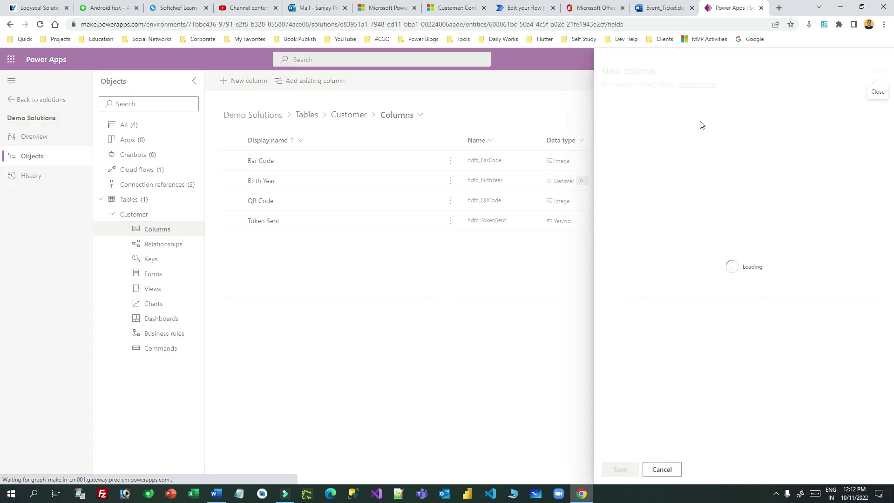
left_click(666, 117)
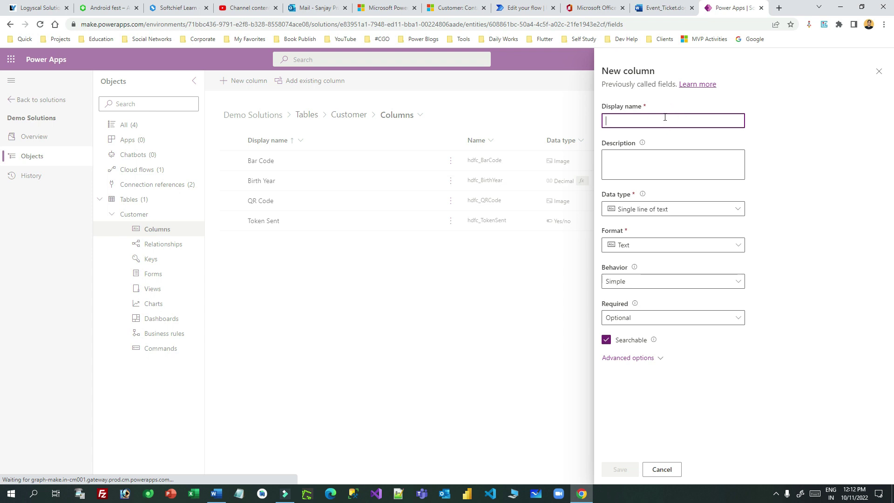
type("Ticket")
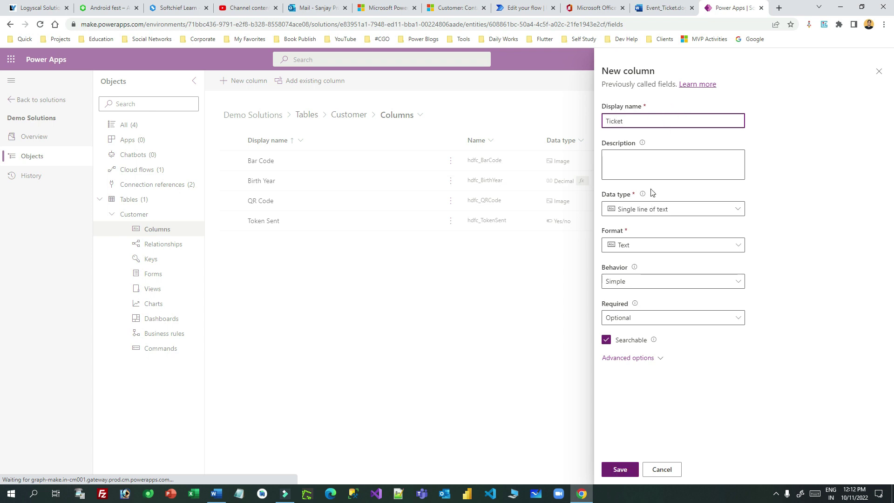
left_click(653, 210)
mouse_move(653, 361)
left_click(780, 366)
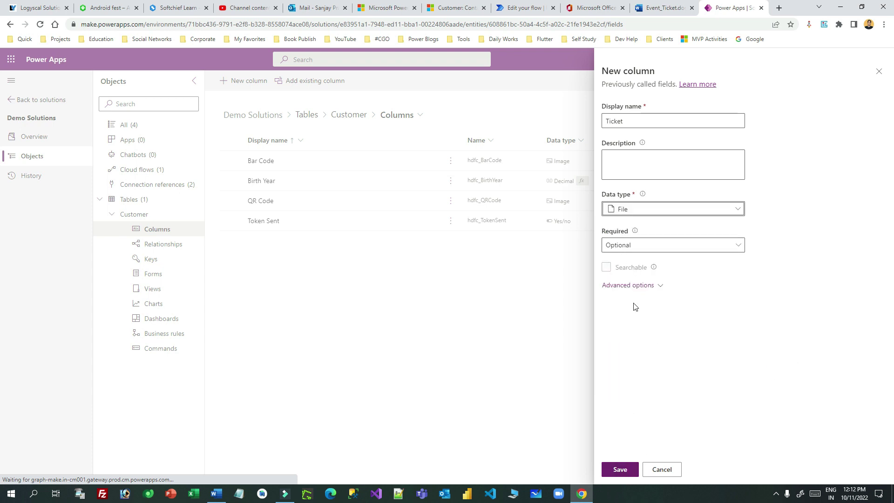
left_click(634, 287)
scroll(656, 419, "down", 1)
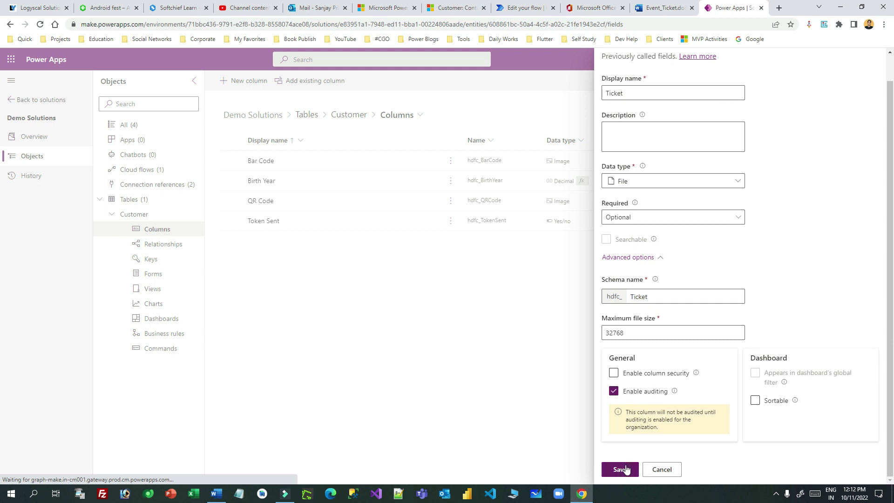
left_click(622, 469)
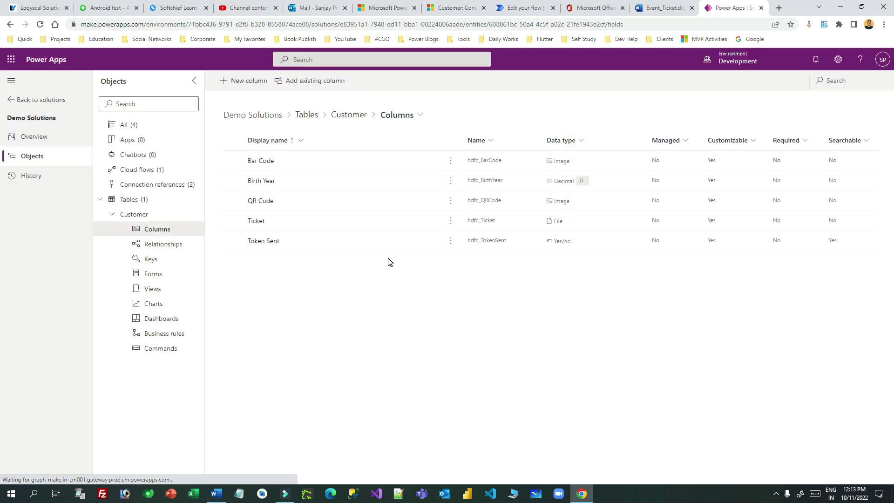
Open the Customer table's Contact main form for editing in a new tab and close the Event_Ticket.docx window in Word
left_click(163, 273)
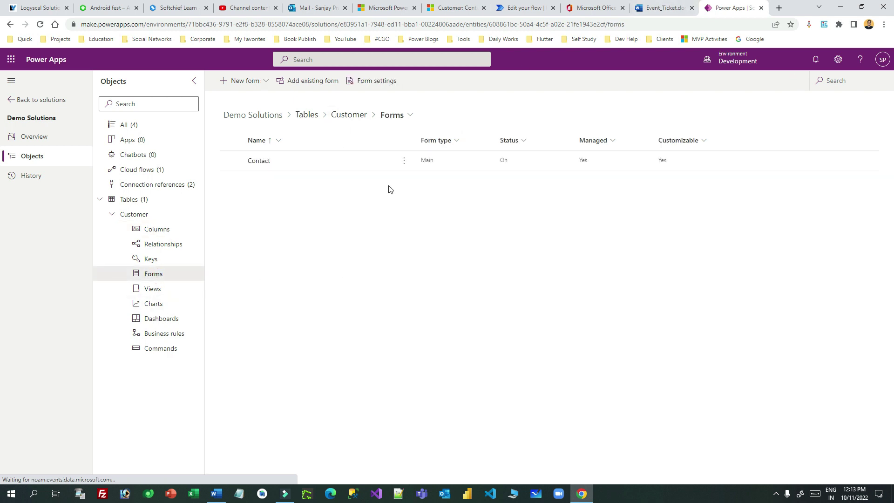
left_click(404, 160)
mouse_move(473, 181)
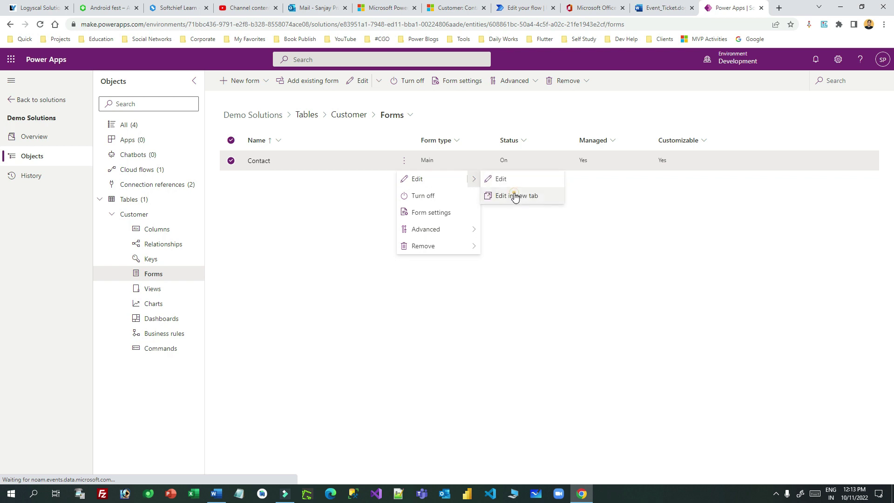
left_click(516, 196)
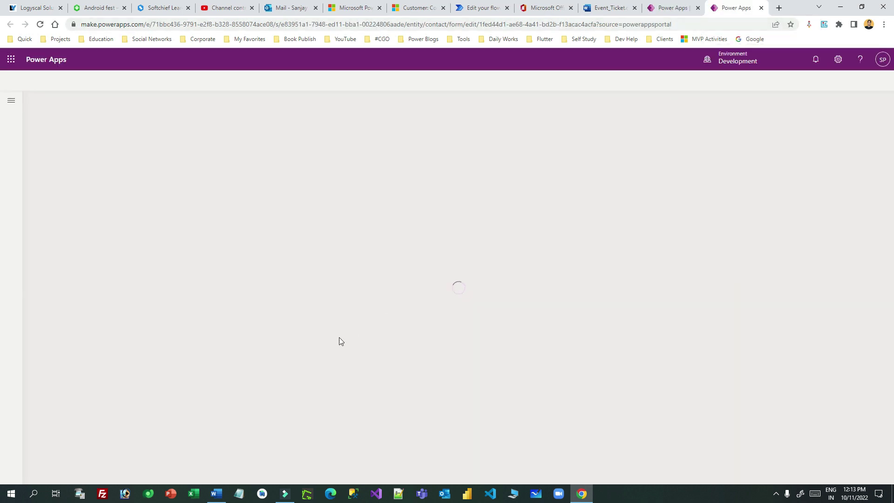
mouse_move(216, 494)
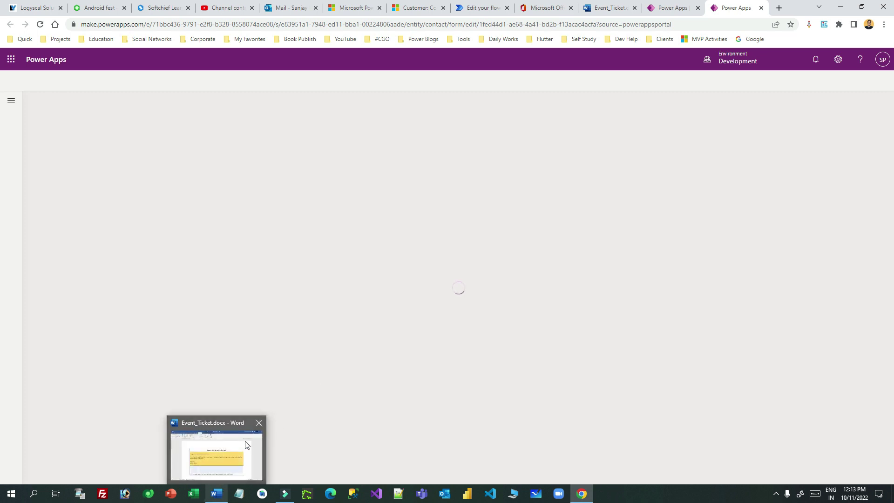
left_click(257, 424)
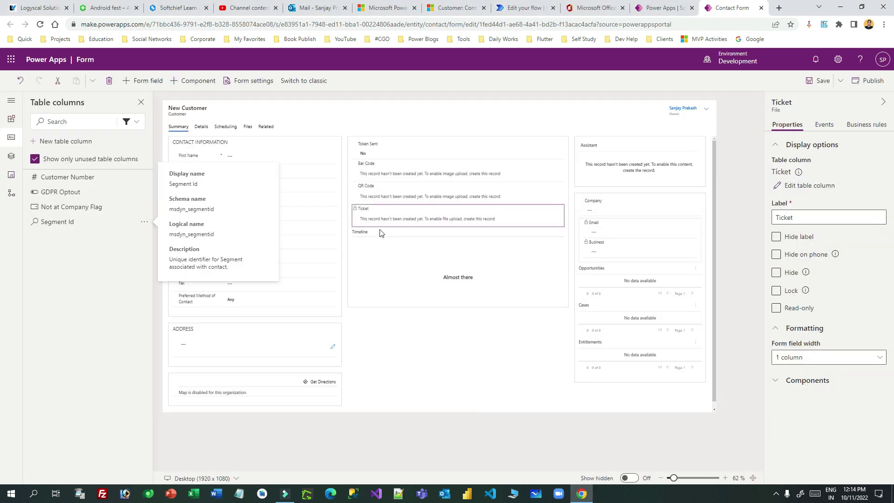
Publish the Contact form with the Ticket field placed below QR Code, and enlarge the form preview
left_click(864, 82)
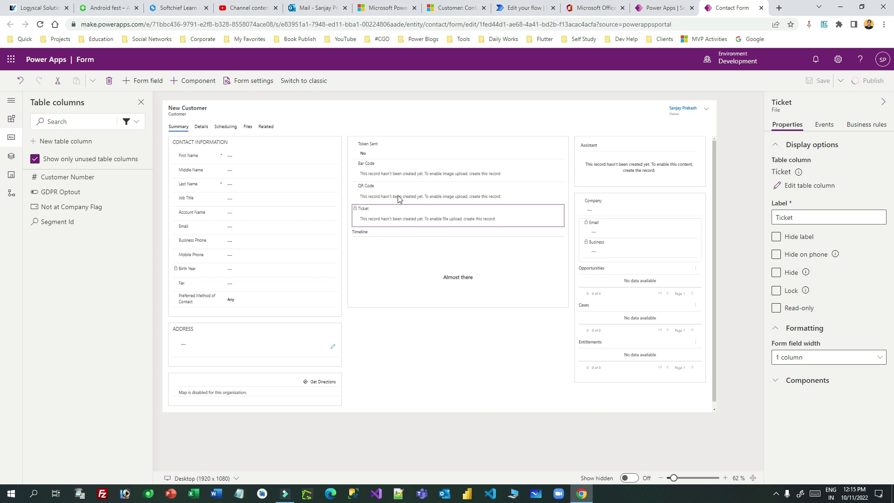
left_click(682, 479)
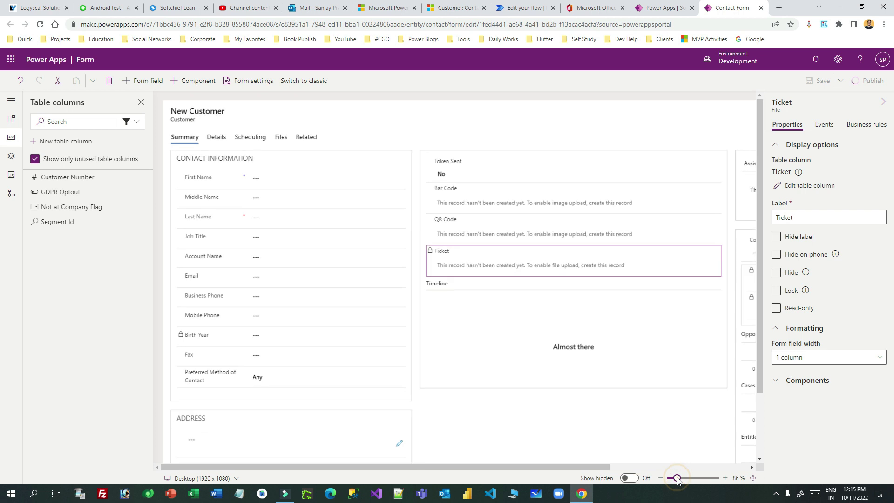
left_click(680, 480)
left_click_drag(680, 480, 679, 481)
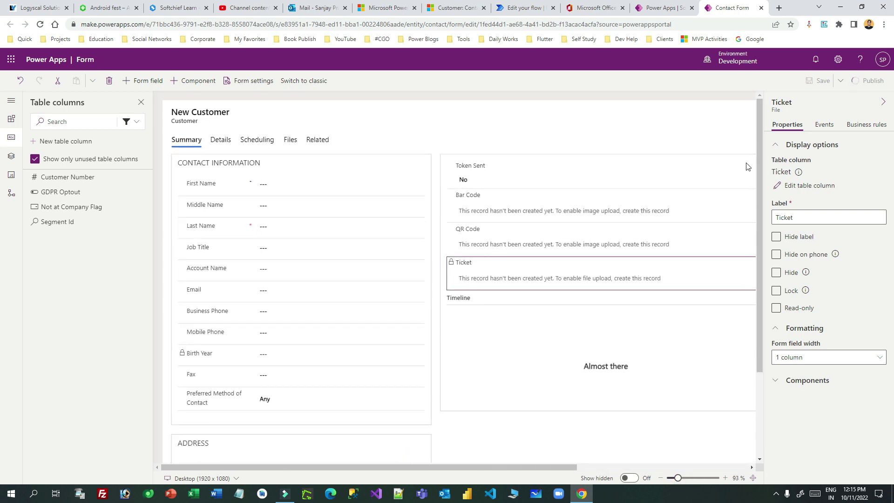
left_click(488, 177)
left_click(487, 203)
left_click(480, 242)
left_click(495, 268)
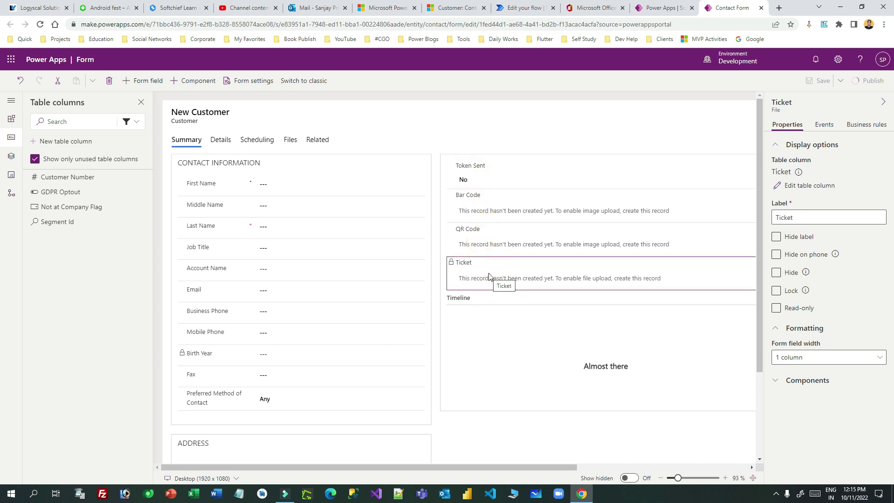
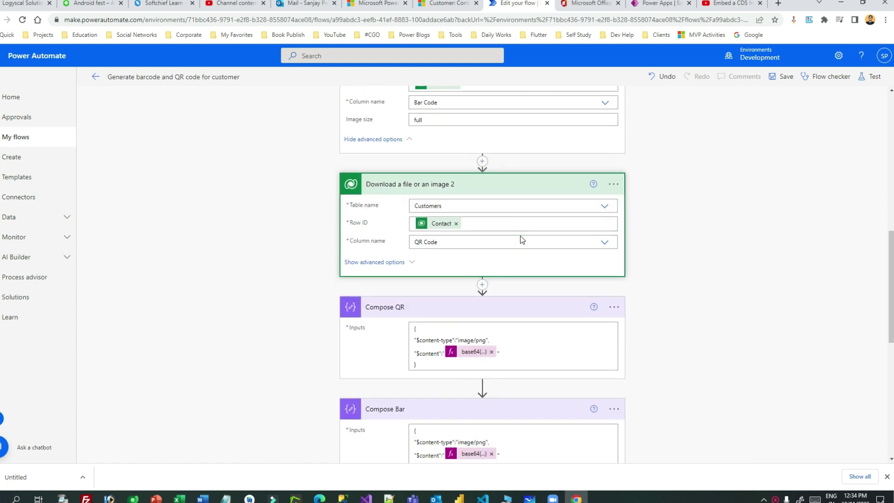
In the flow, examine the two download steps' column settings and the base64 expression inside Compose QR
scroll(466, 233, "up", 2)
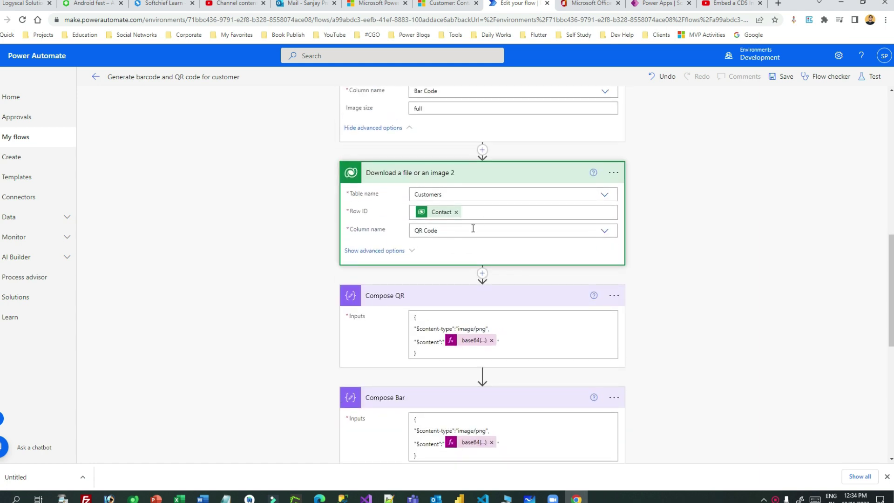
left_click_drag(359, 230, 377, 230)
scroll(476, 203, "down", 2)
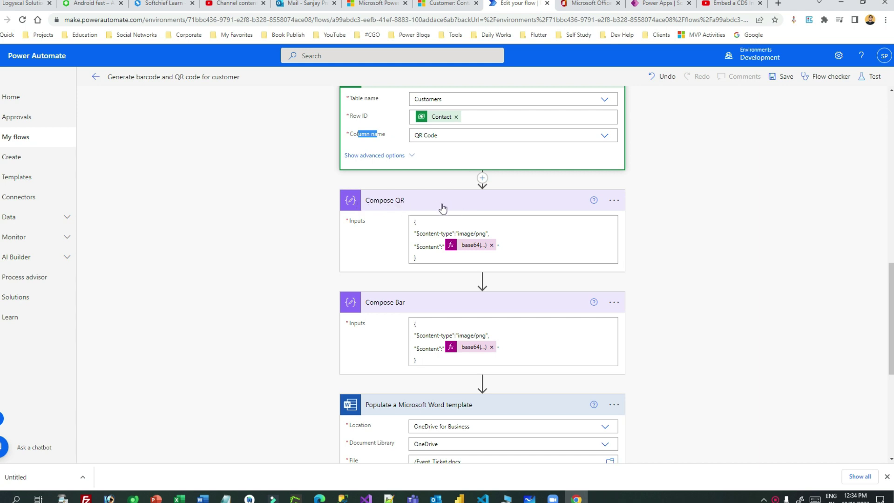
left_click(428, 235)
double_click(479, 234)
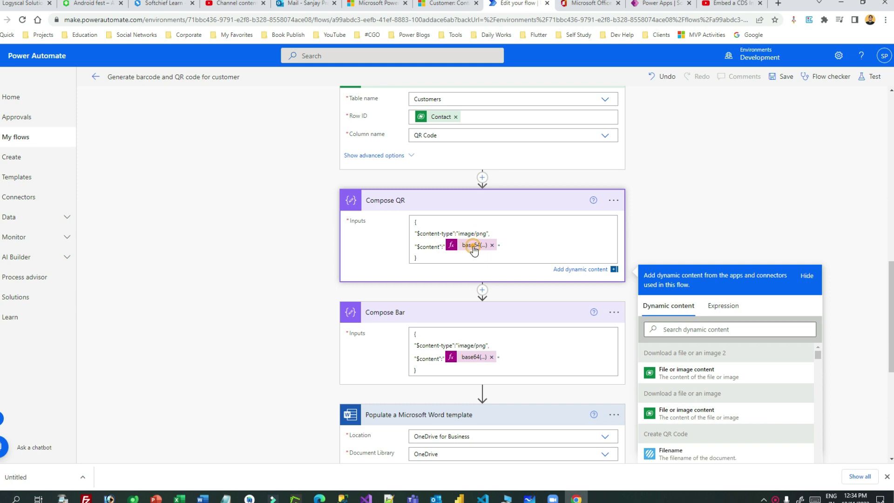
left_click(475, 245)
left_click(676, 338)
left_click(749, 338)
triple_click(748, 338)
left_click(729, 337)
scroll(520, 188, "up", 2)
scroll(483, 150, "up", 2)
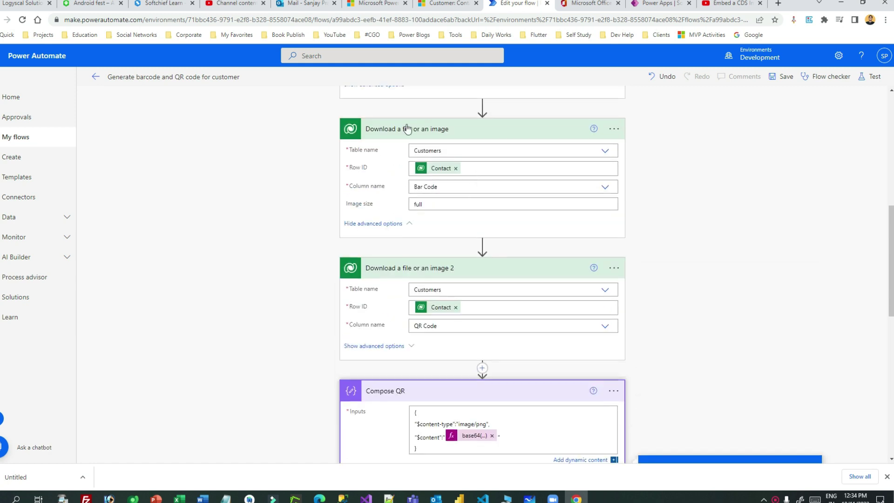
scroll(568, 143, "down", 2)
scroll(595, 173, "down", 2)
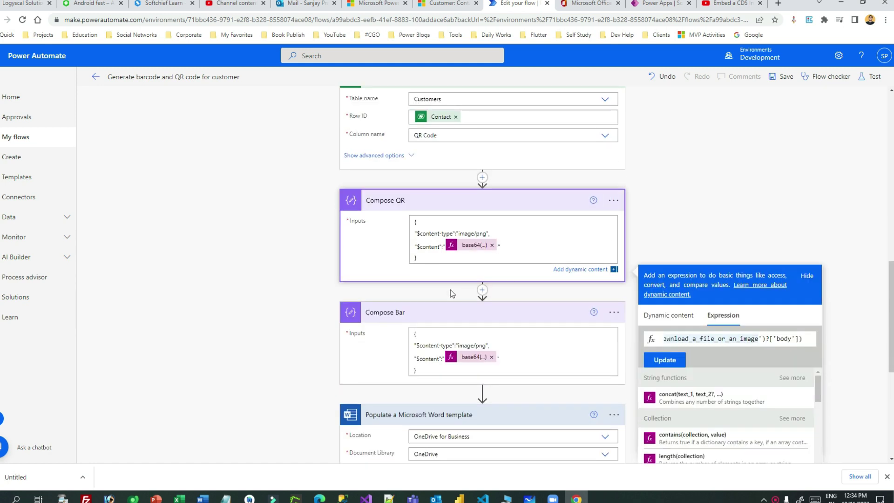
Examine the base64 expression inside Compose Bar's inputs, including which download step it references
left_click(451, 290)
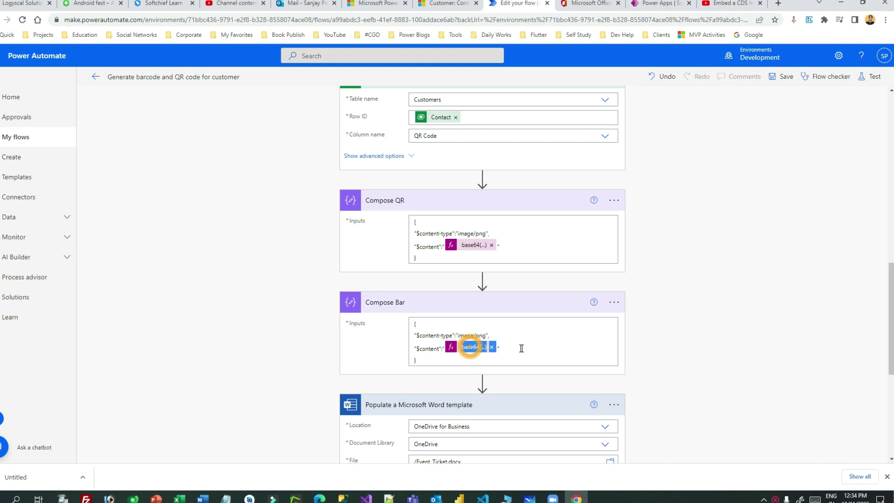
left_click(474, 347)
scroll(758, 348, "down", 2)
double_click(675, 345)
left_click_drag(731, 348, 824, 345)
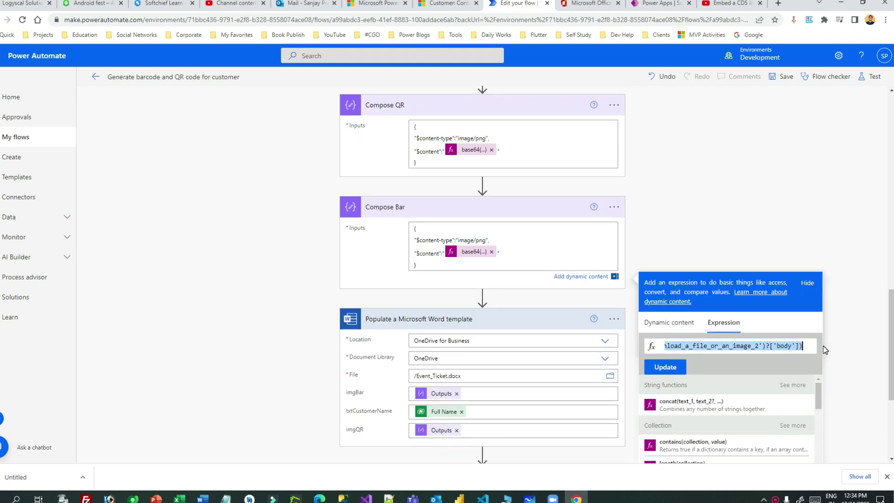
left_click(733, 344)
key("ctrl+a")
left_click(678, 187)
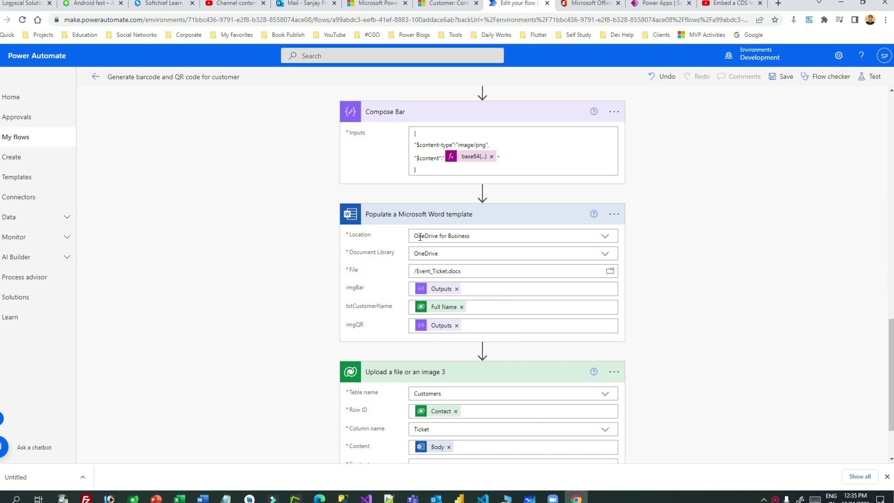
Examine the table, row ID, column, content and content name settings of Upload a file or an image 3
scroll(436, 233, "down", 2)
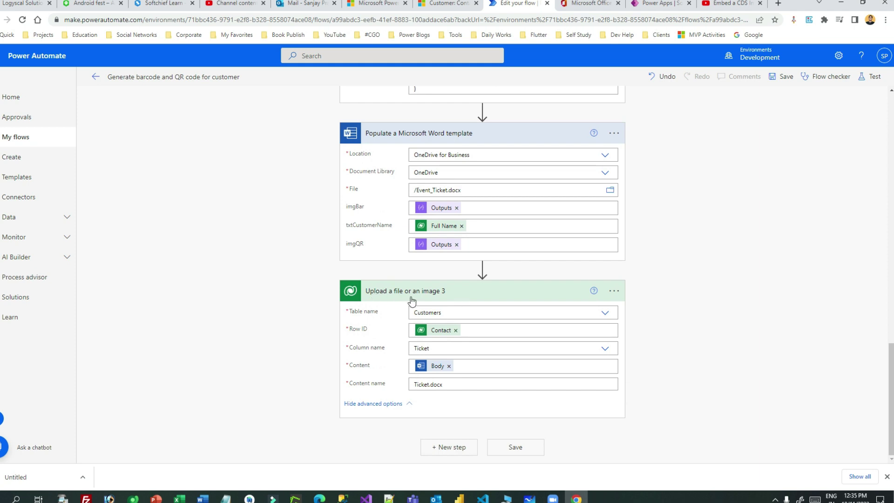
left_click(427, 313)
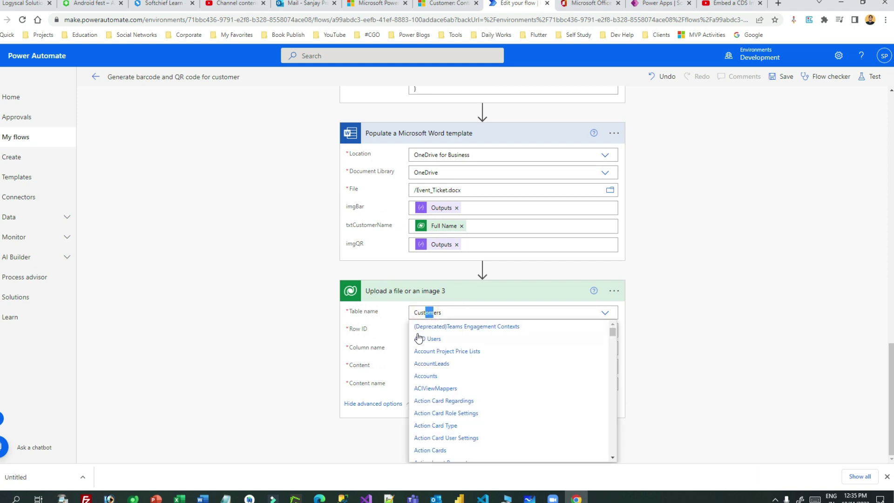
left_click(373, 348)
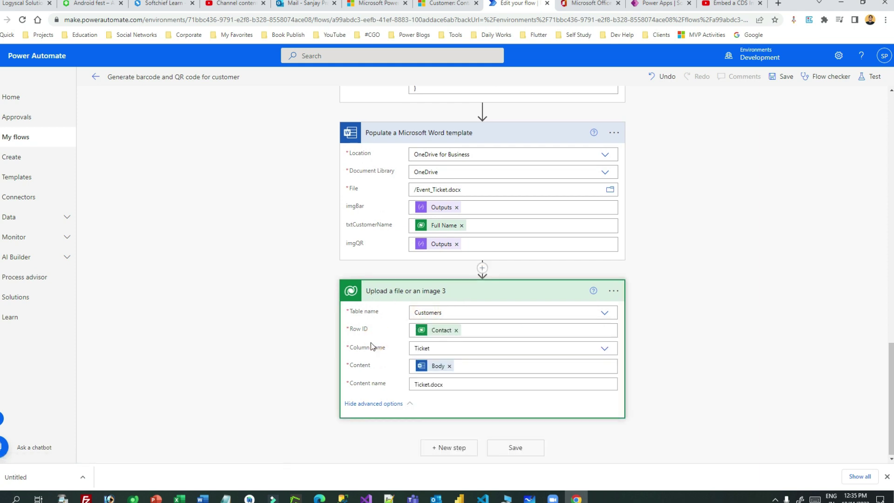
left_click(437, 348)
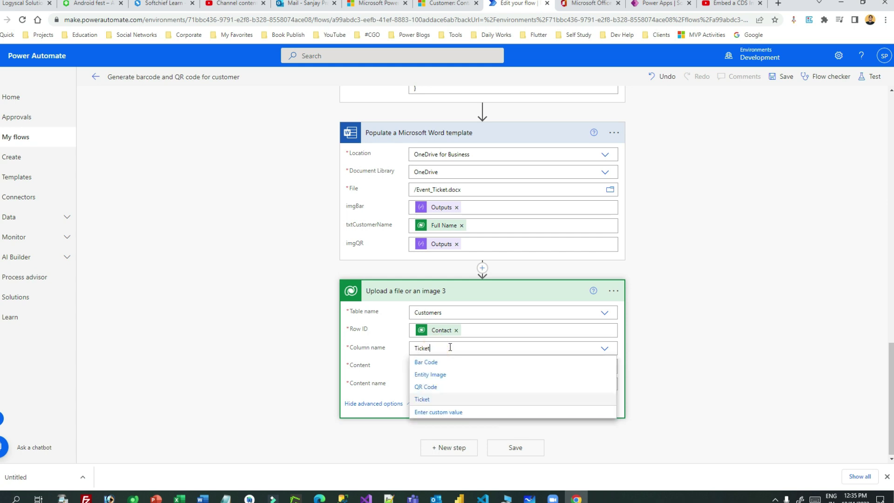
left_click(385, 347)
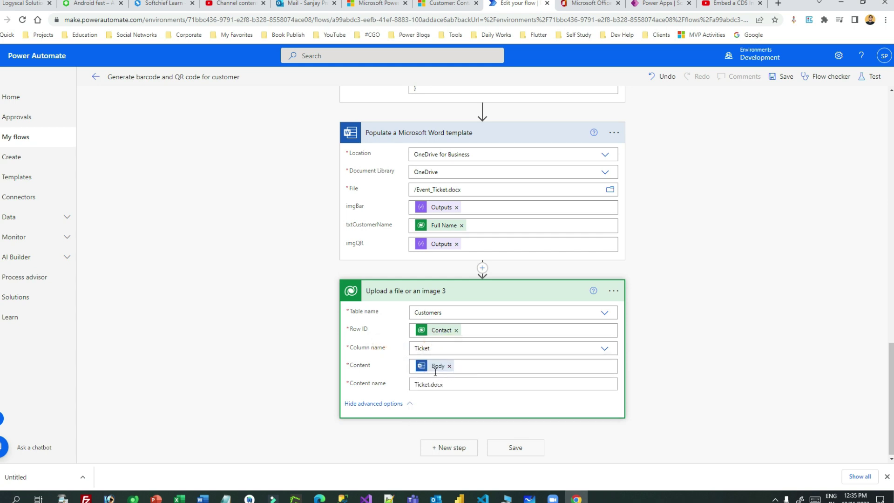
left_click(462, 366)
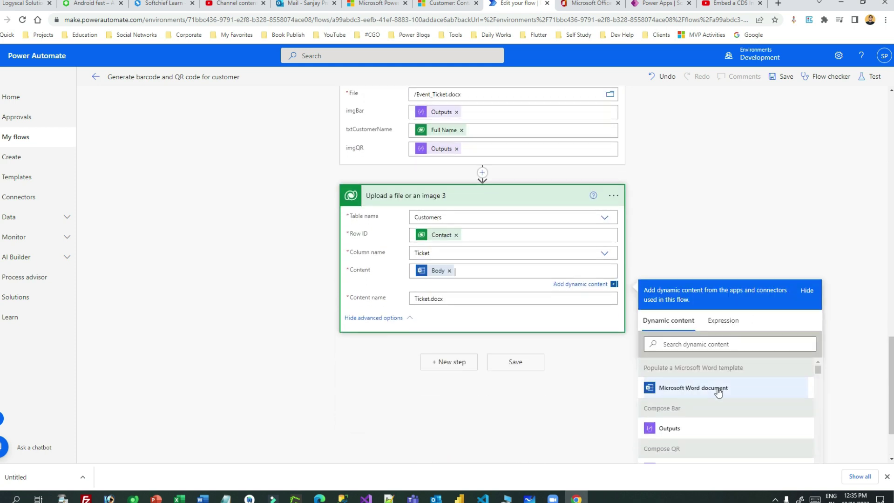
left_click_drag(366, 298, 385, 302)
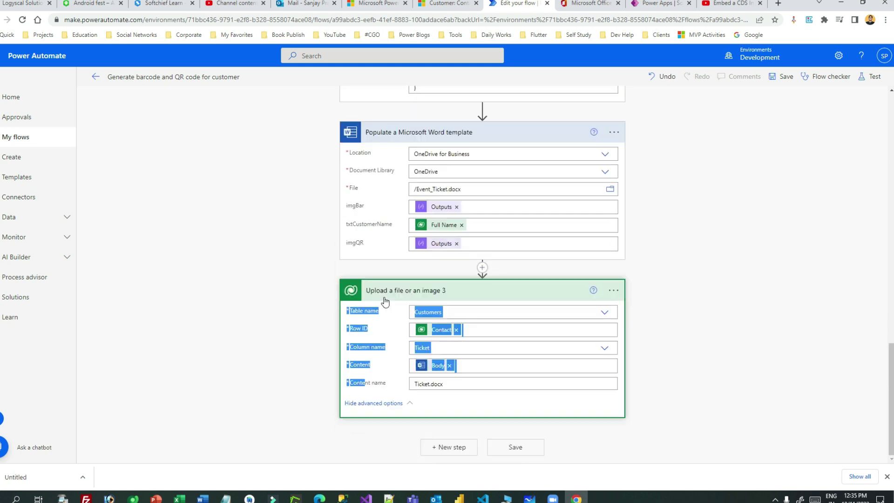
left_click(375, 373)
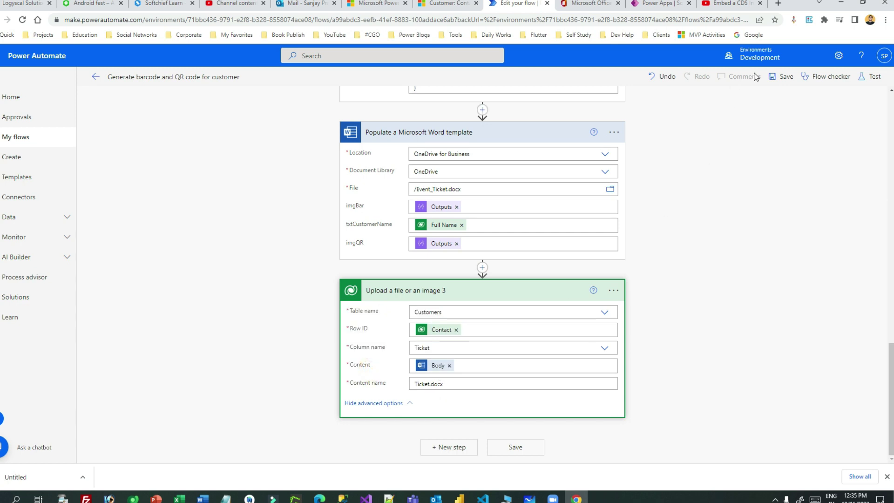
Save the Generate barcode and QR code for customer flow and dismiss the browser's downloads bar
left_click(777, 82)
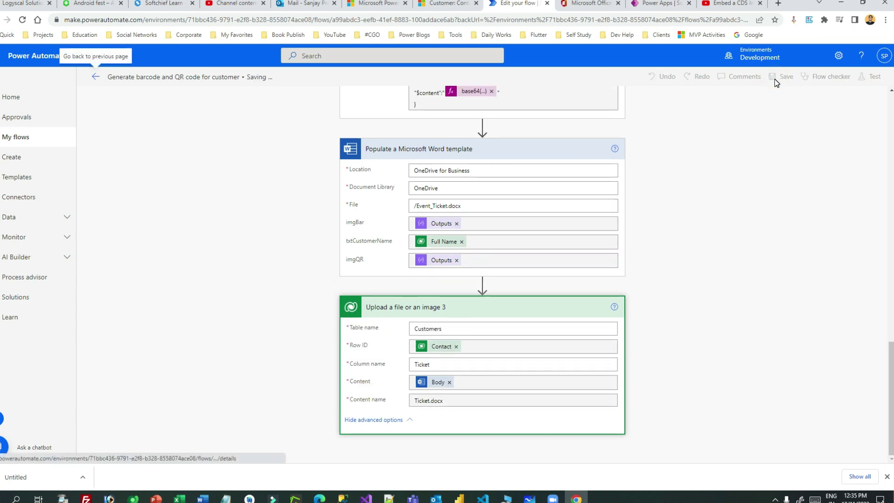
left_click(887, 477)
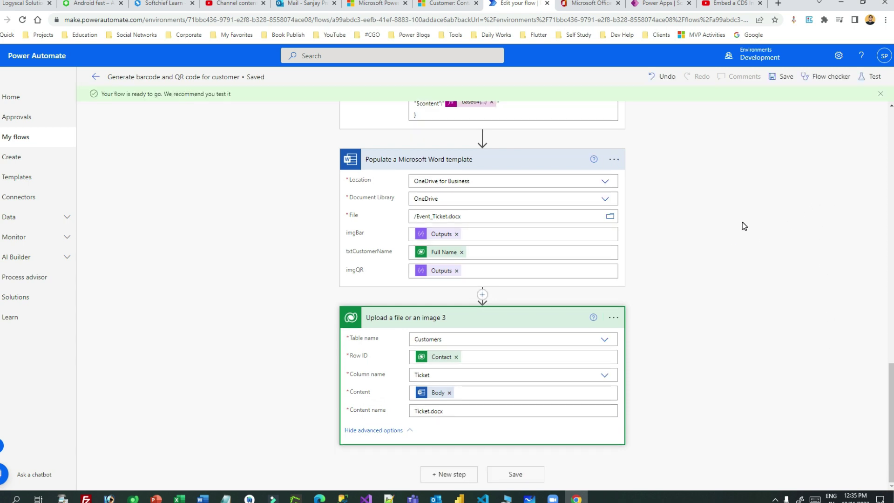
Switch to the contact record in Dynamics 365 and delete its Ticket, QR Code and Bar Code files
left_click(447, 4)
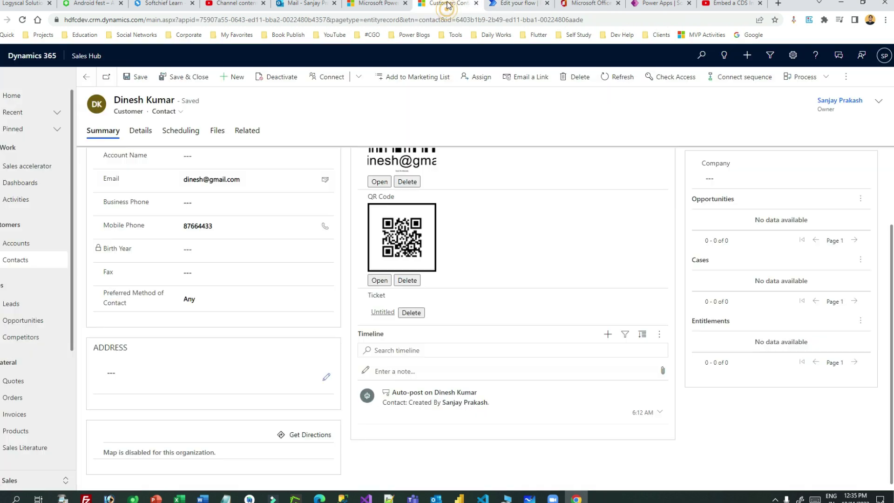
left_click(411, 312)
left_click(464, 314)
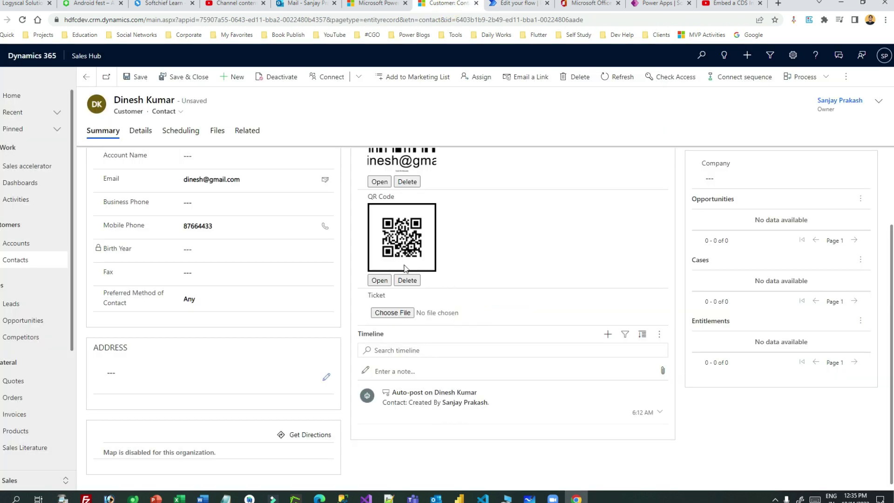
left_click(408, 280)
left_click(465, 313)
left_click(408, 182)
left_click(457, 313)
Back in Power Automate, test the flow automatically using the recently succeeded trigger run and check the run's steps
left_click(517, 3)
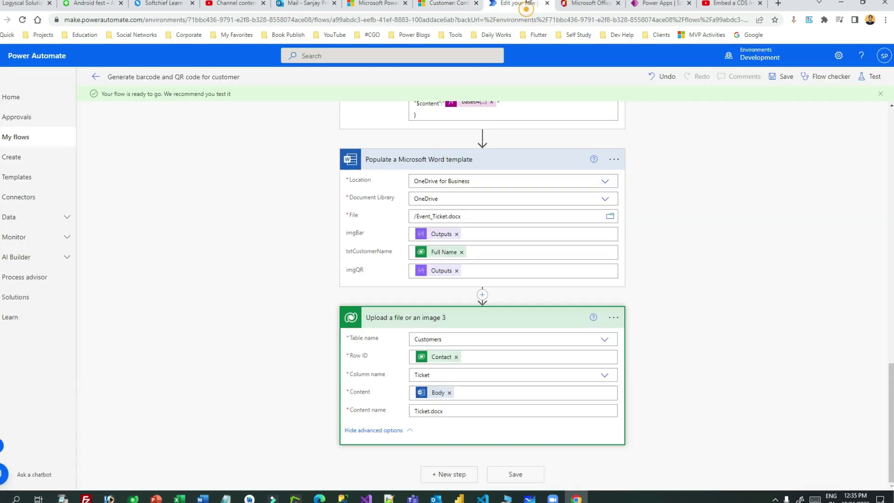
left_click(869, 77)
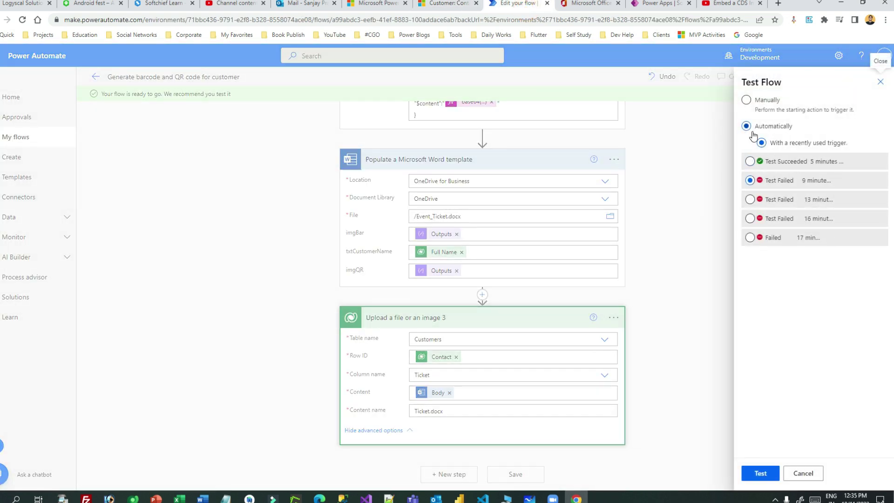
left_click(750, 161)
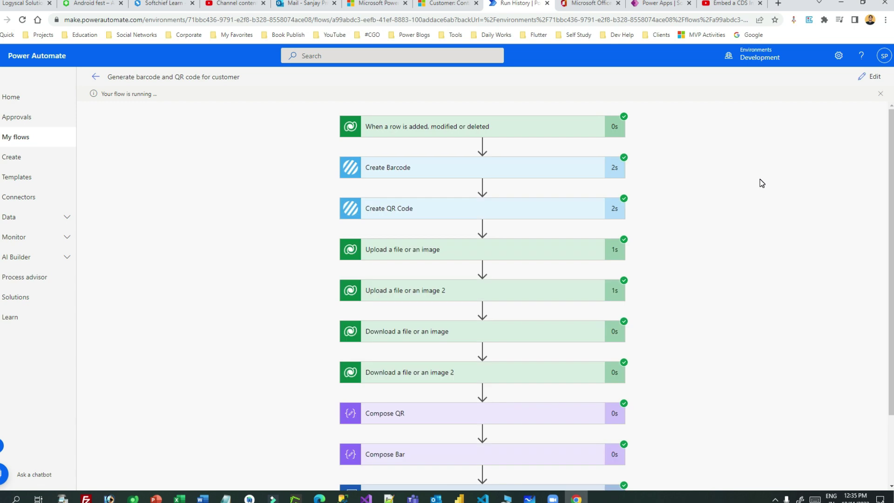
scroll(762, 183, "down", 2)
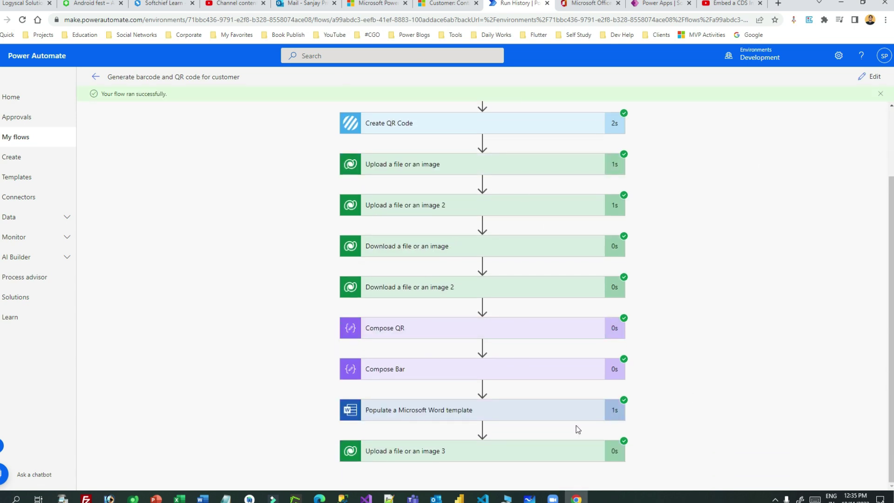
Return to the Dynamics 365 contact record, refresh it, and download the generated Ticket.docx to the Desktop
left_click(450, 5)
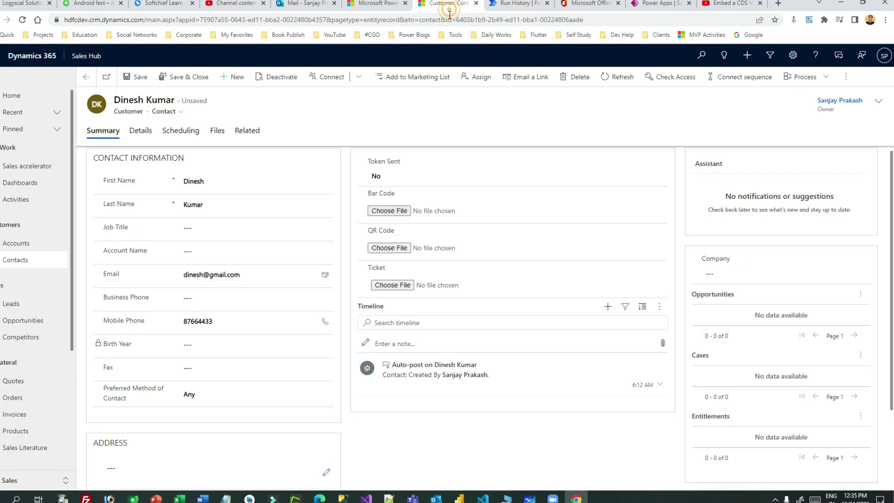
left_click(605, 78)
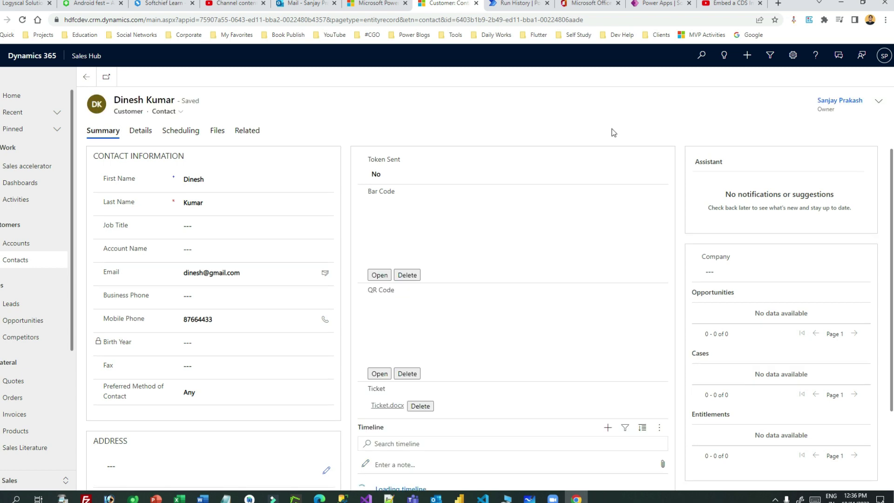
scroll(420, 261, "down", 2)
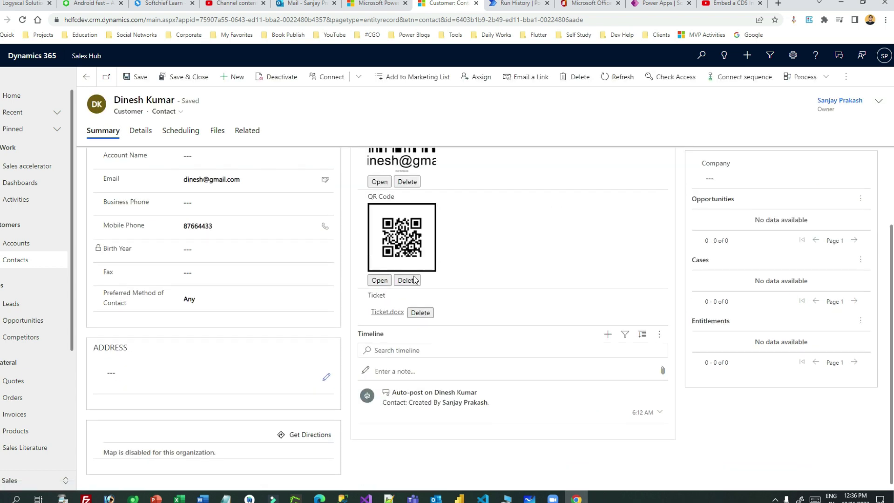
left_click(378, 313)
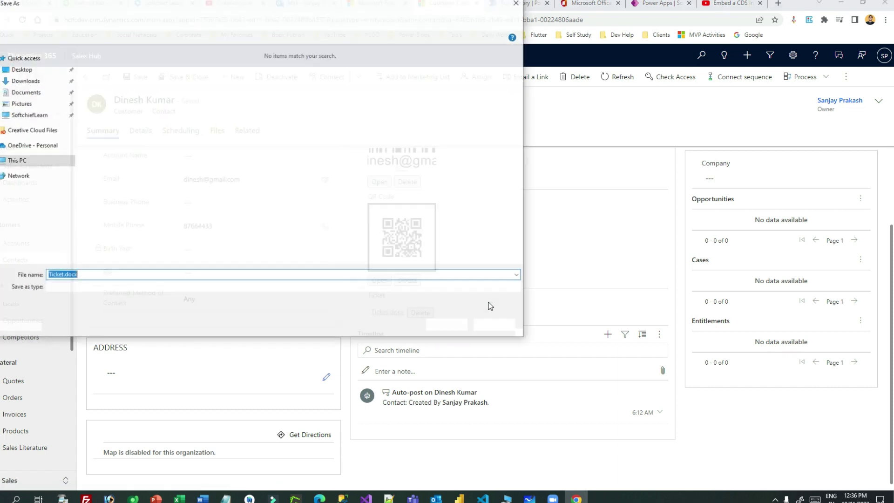
left_click(47, 80)
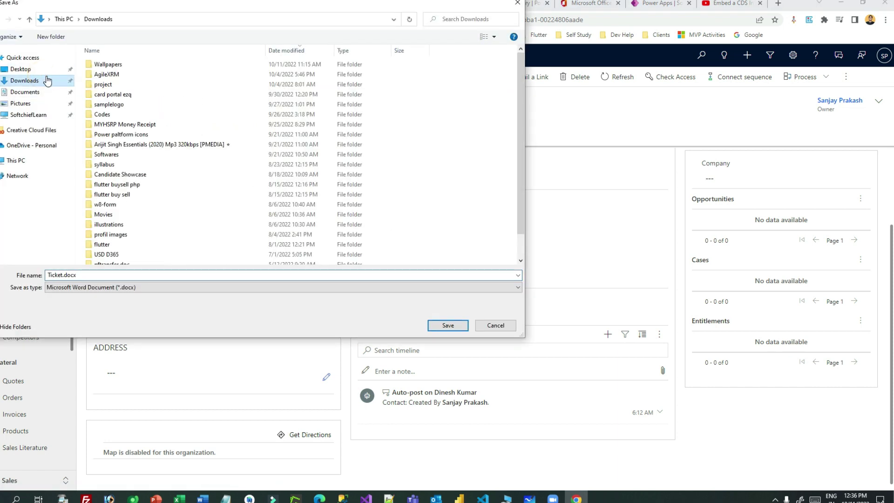
left_click(20, 69)
left_click(448, 325)
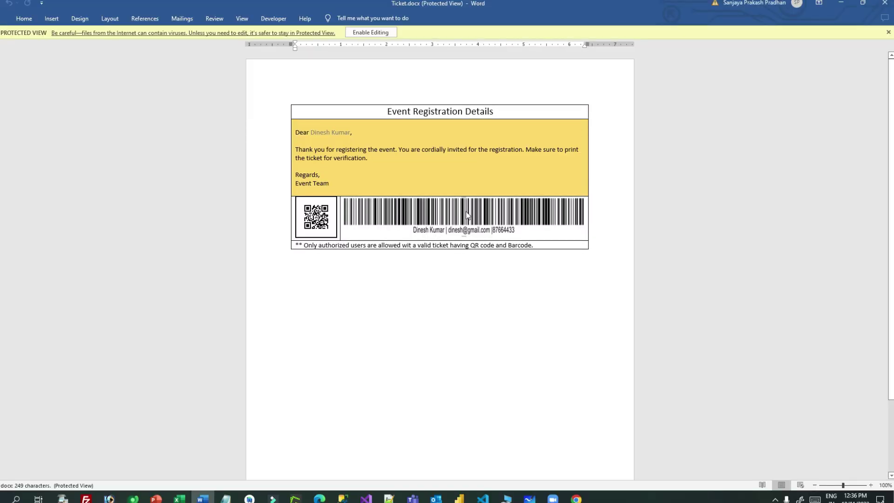
In Word, enable editing of Ticket.docx and enlarge it to 170% to examine the customer name, message text and codes
left_click(370, 33)
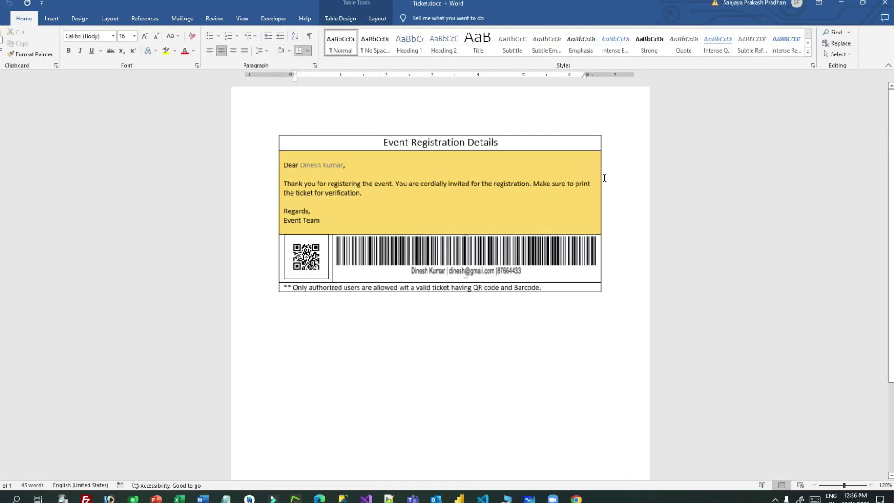
scroll(604, 178, "up", 5)
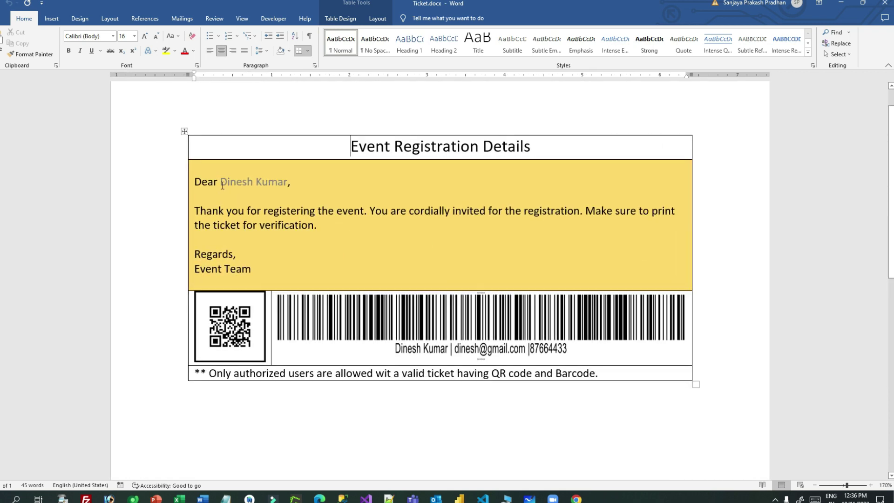
left_click(255, 183)
left_click(250, 211)
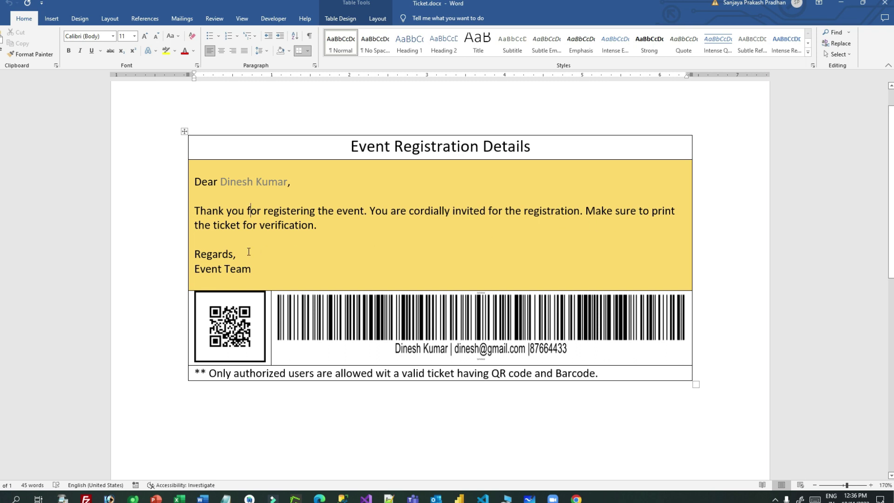
Examine the QR code and barcode pictures in the ticket's code row more closely
left_click(233, 334)
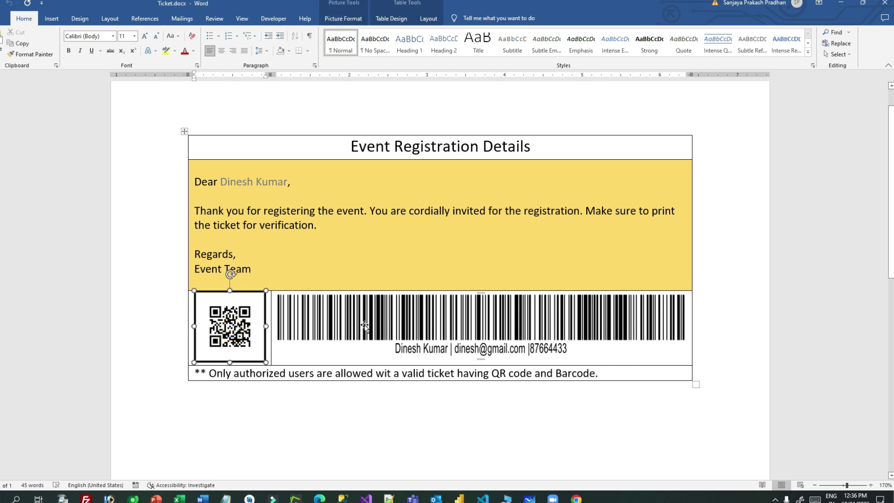
left_click(471, 434)
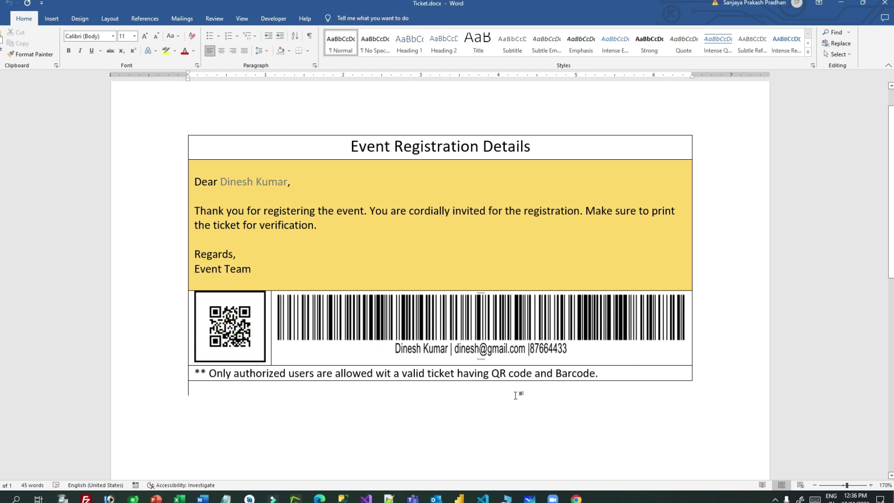
scroll(461, 291, "up", 1, "ctrl")
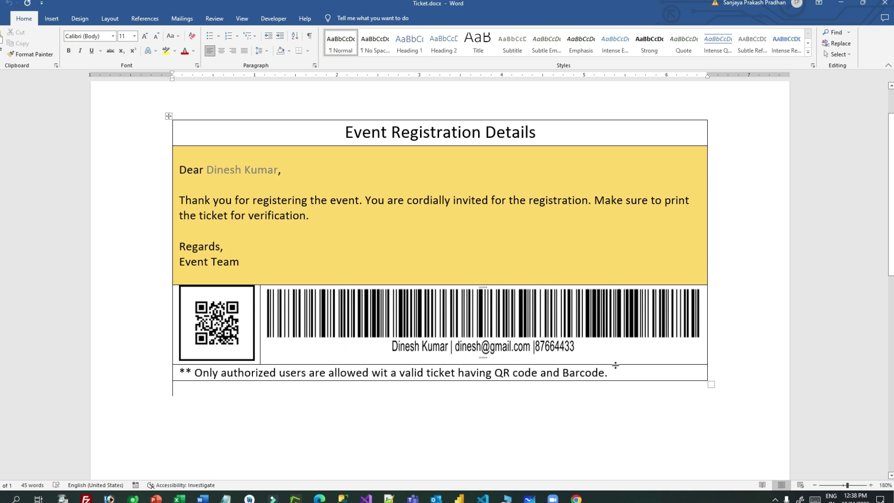
Reduce the barcode picture's height so it leaves space beneath it in its table cell
left_click(574, 332)
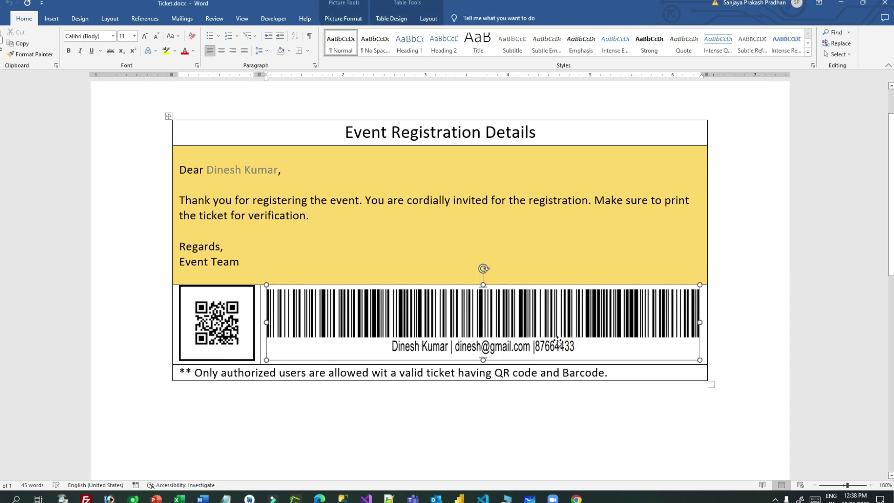
left_click_drag(484, 359, 488, 337)
left_click(531, 407)
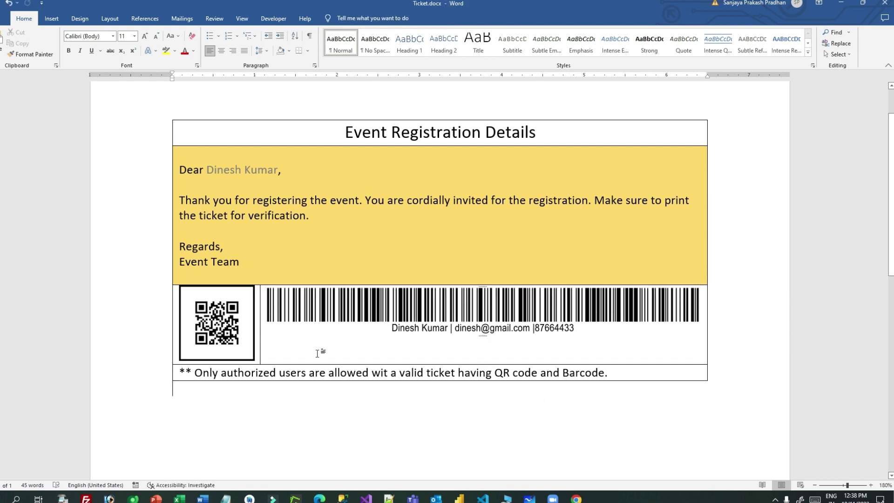
Scale the barcode picture down slightly in width and height, and save and close Ticket.docx
left_click(534, 298)
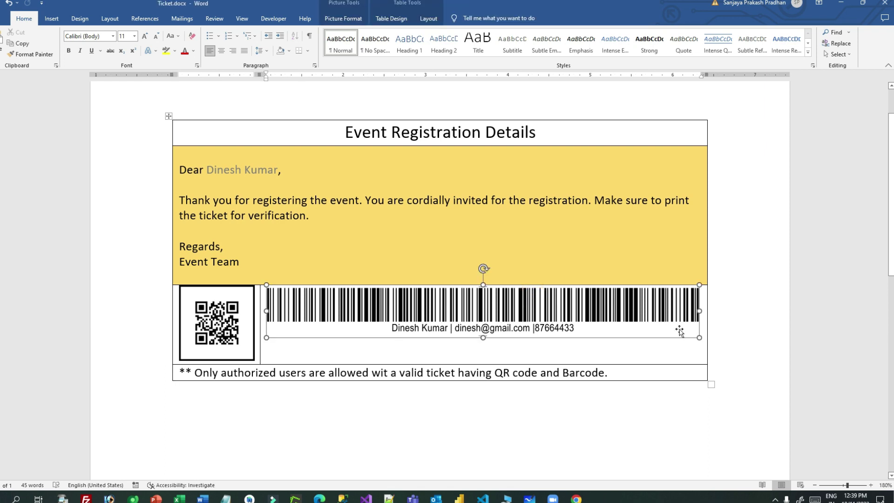
mouse_move(698, 339)
left_mouse_down()
mouse_move(494, 303)
mouse_move(675, 322)
mouse_move(685, 335)
left_mouse_up()
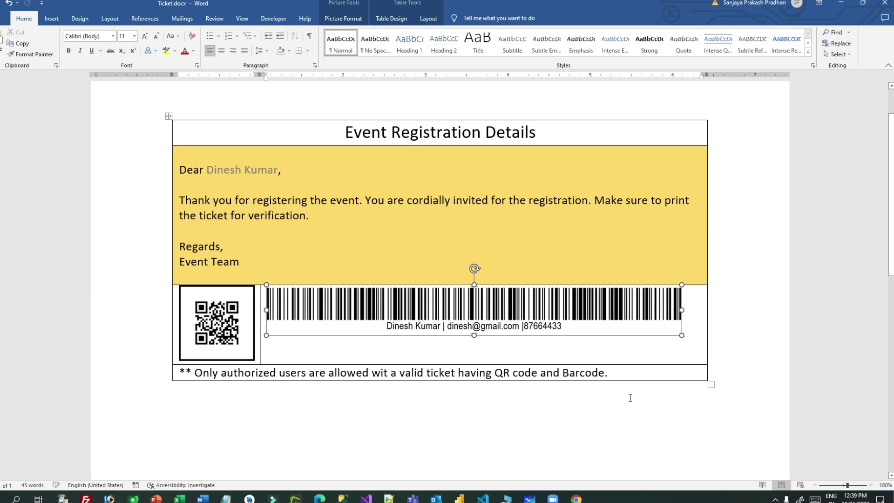
left_click(582, 412)
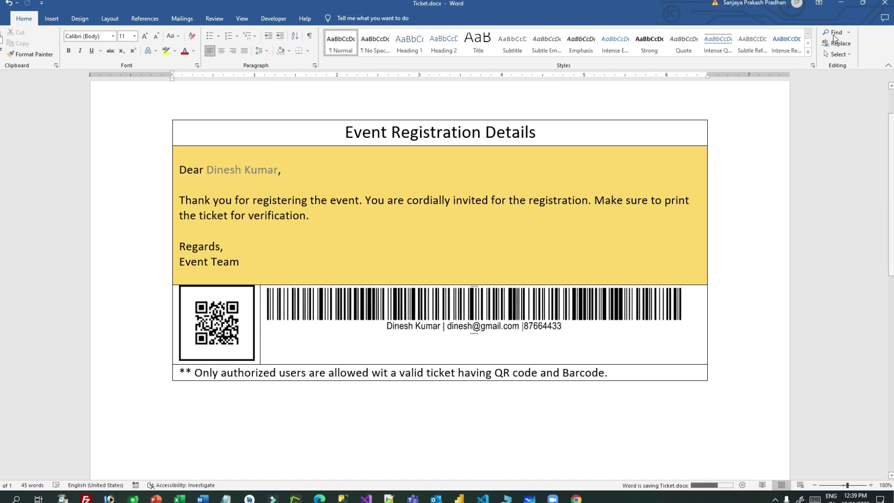
left_click(877, 5)
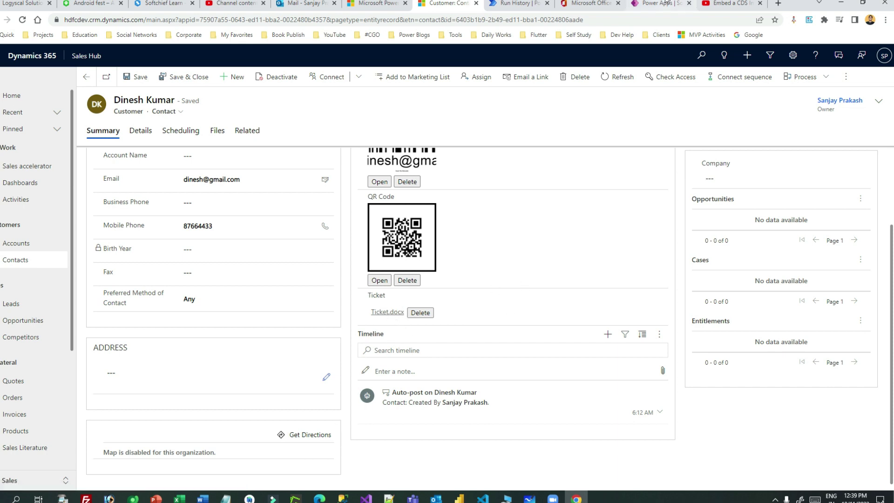
left_click(761, 4)
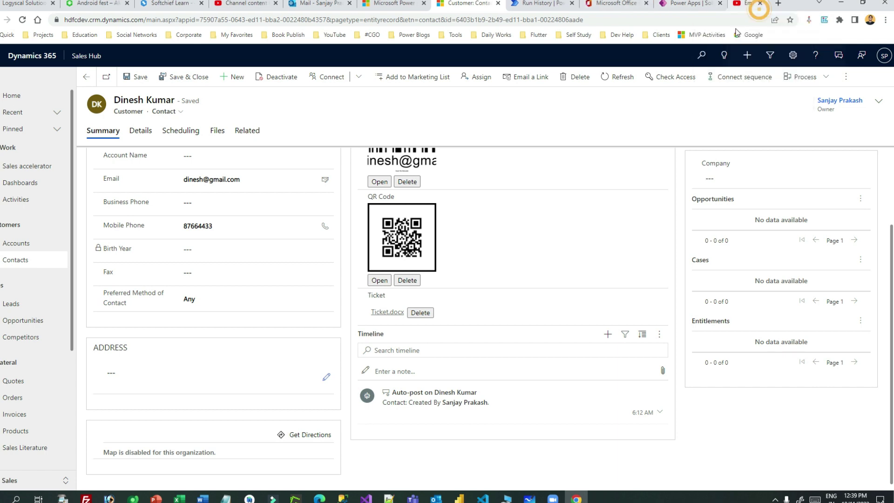
left_click(583, 4)
left_click(674, 274)
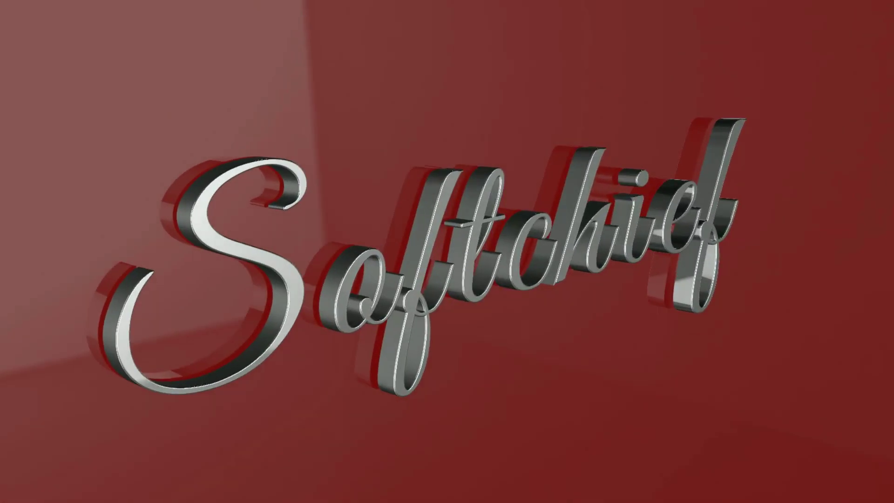